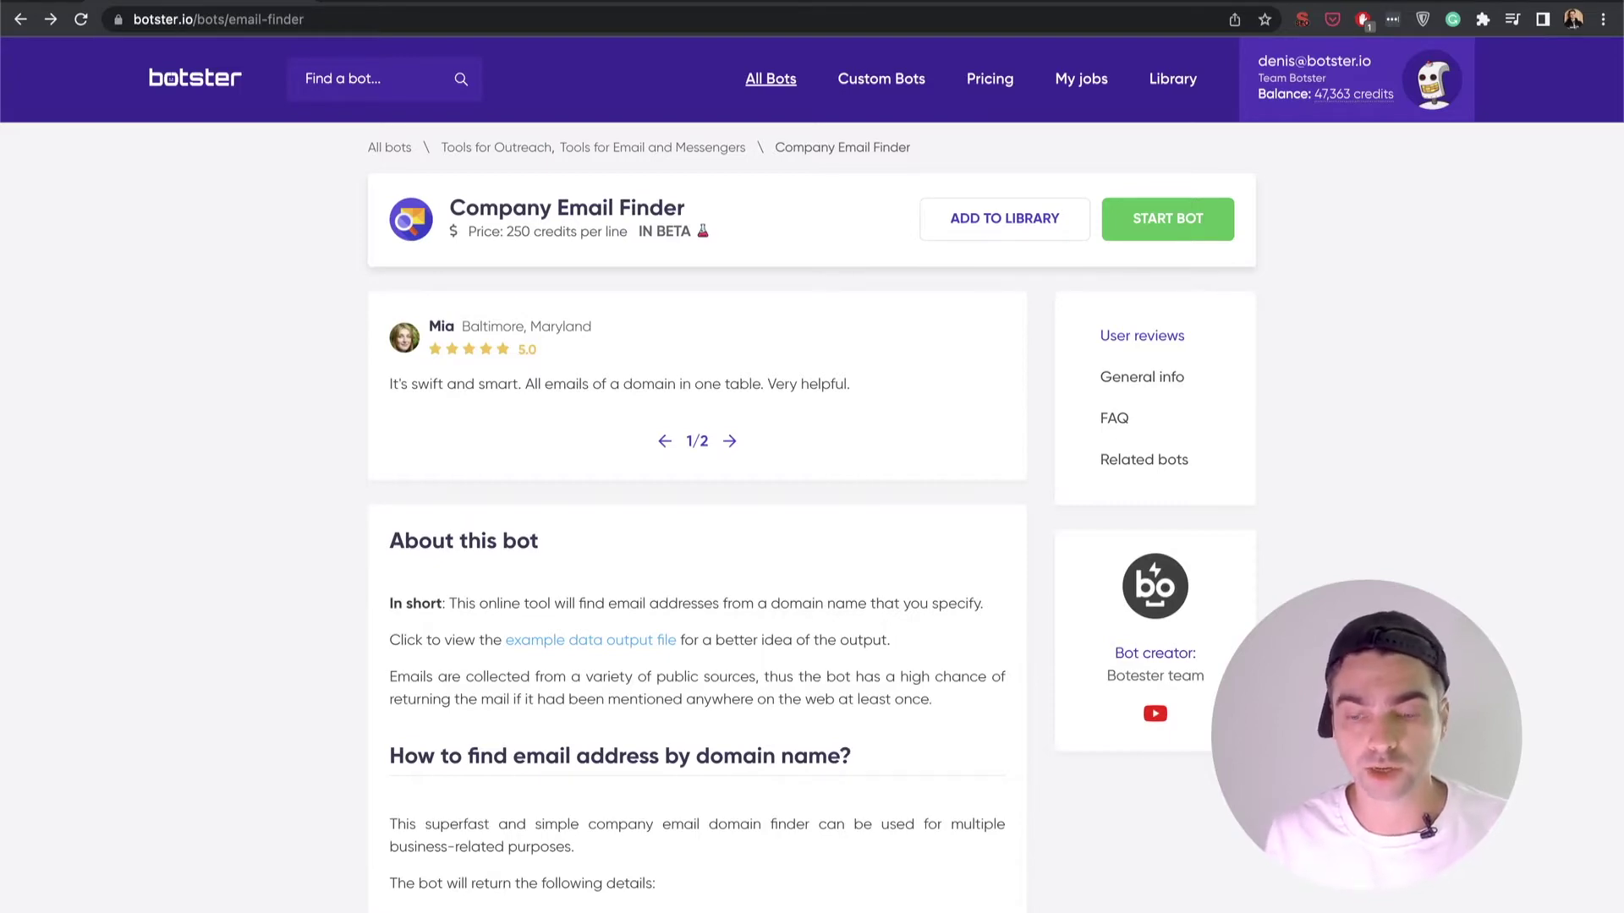
- Open the Start bot form for the Company Email Finder bot
scroll(812, 474, down, 7)
scroll(811, 474, up, 7)
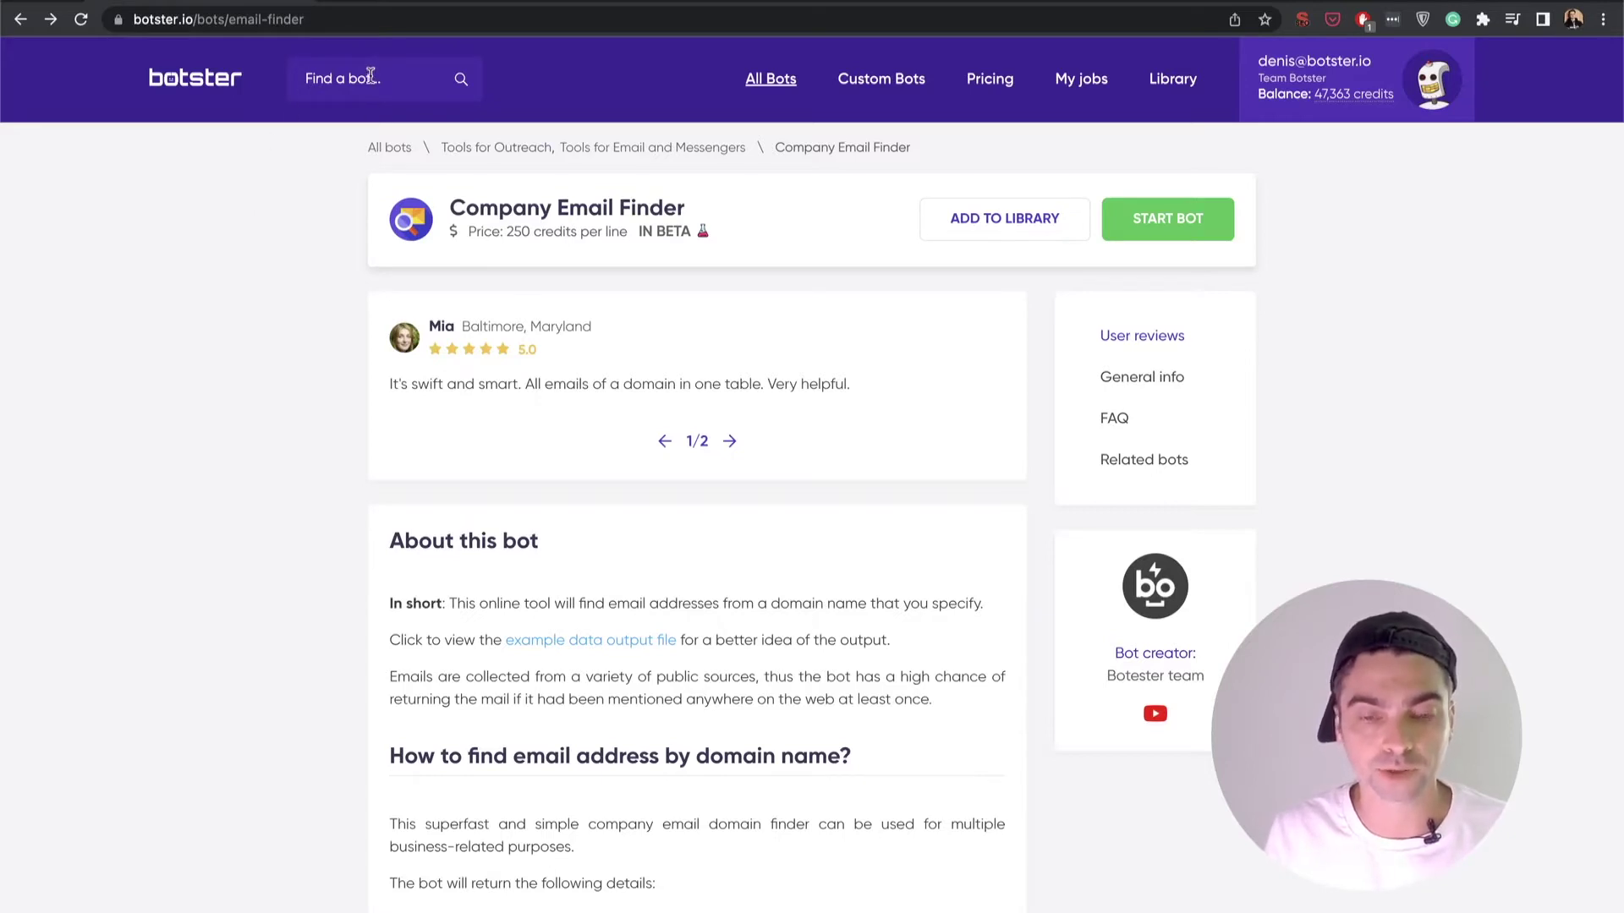
click(370, 76)
click(226, 213)
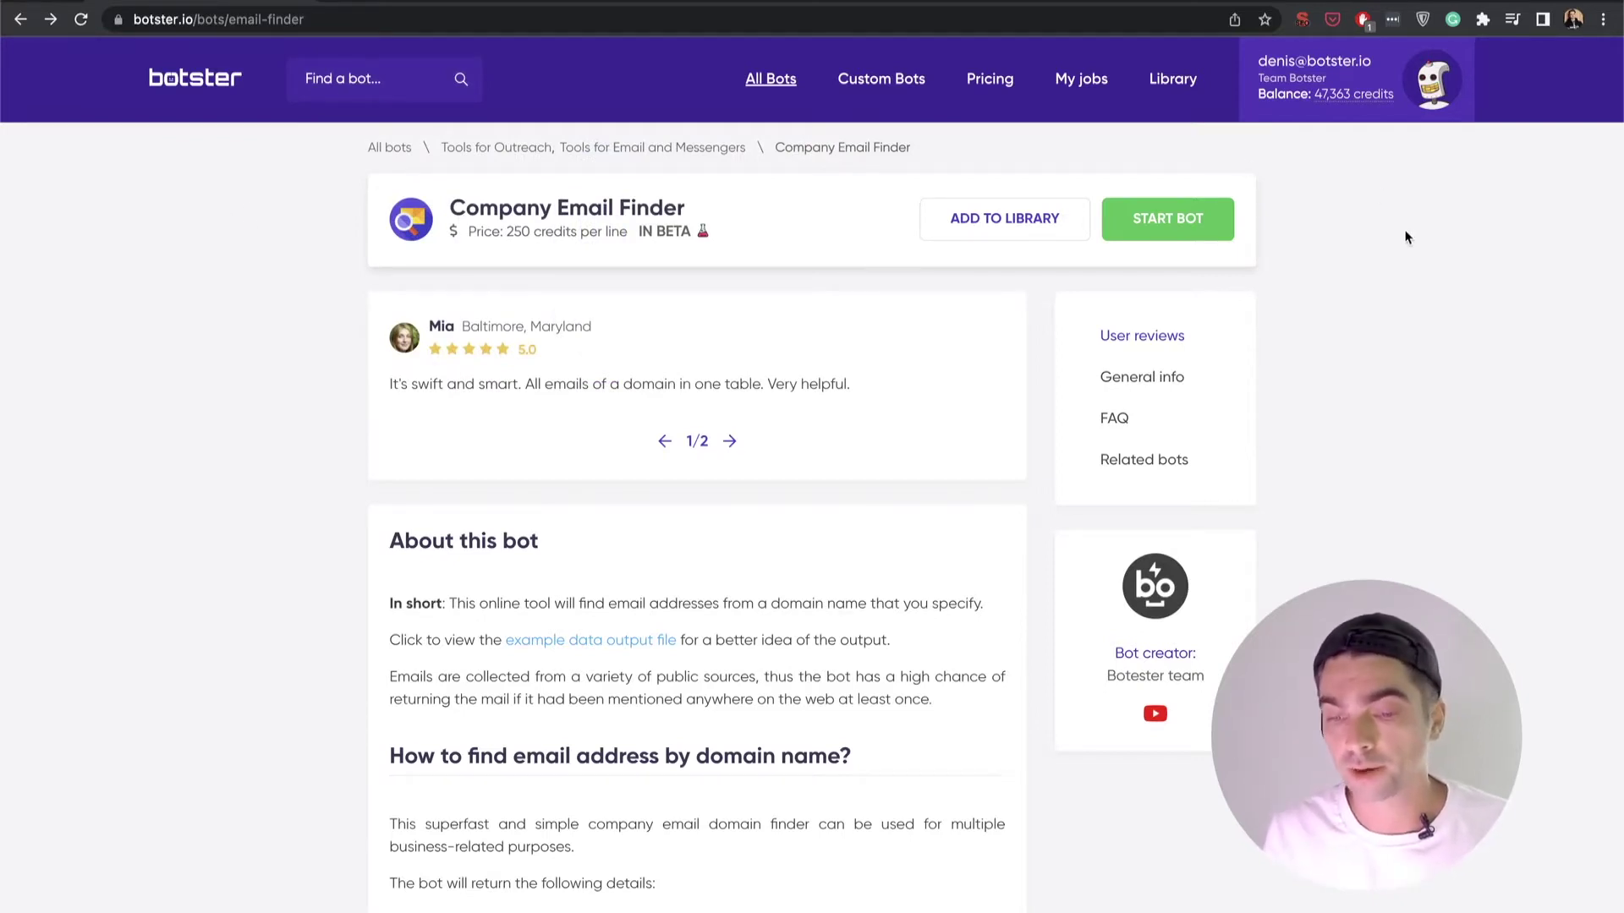
scroll(1405, 237, down, 6)
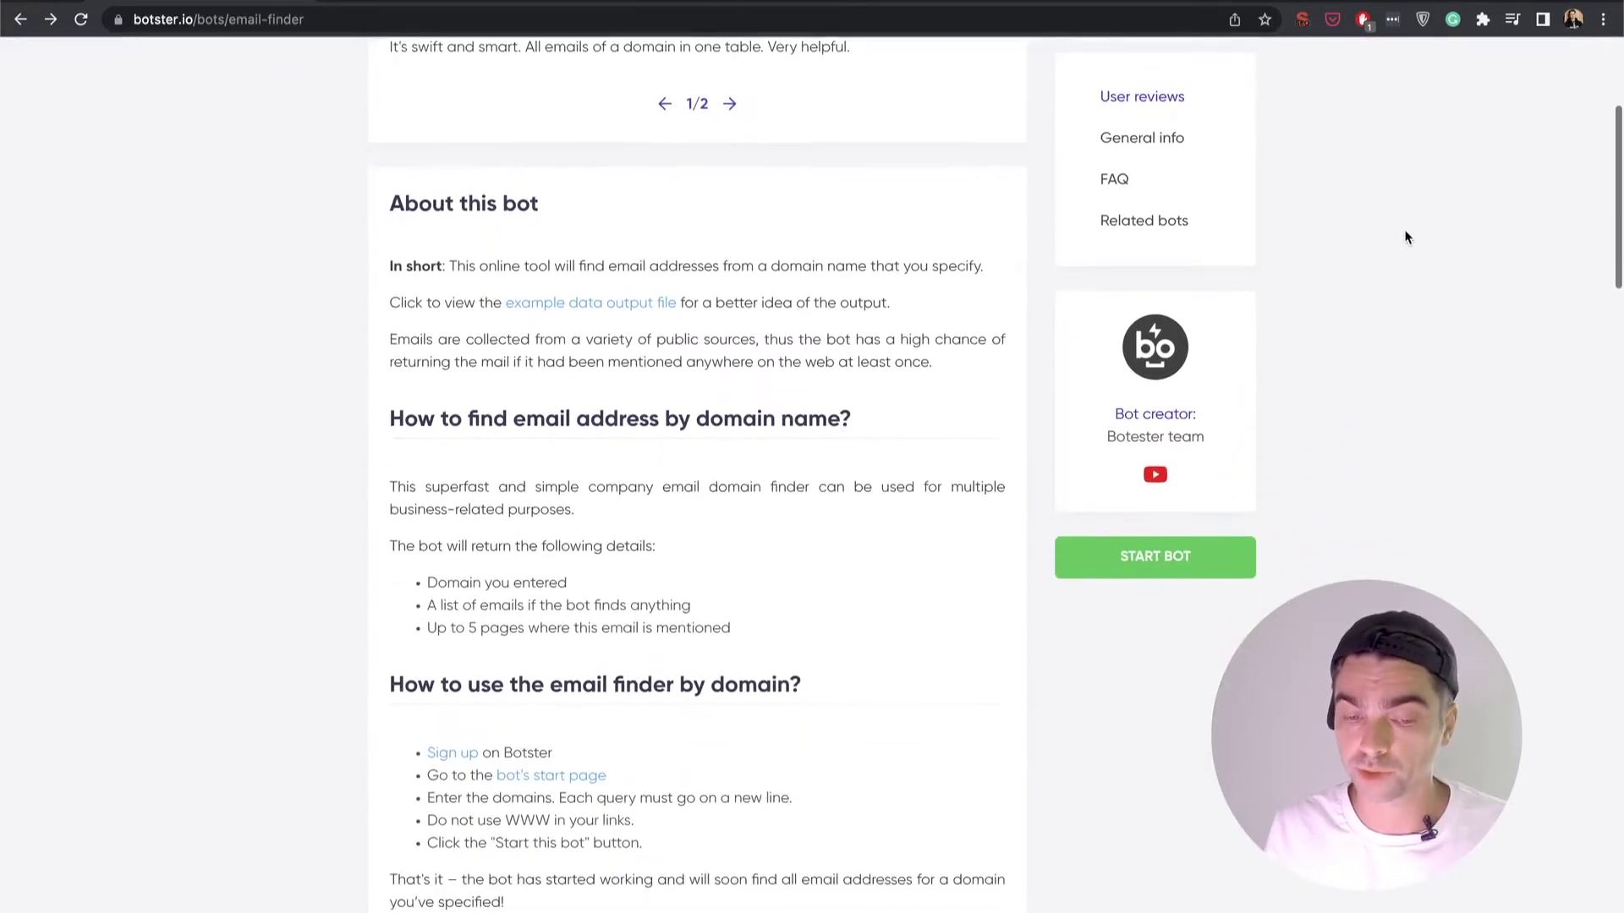
scroll(1406, 236, down, 3)
scroll(1405, 236, up, 15)
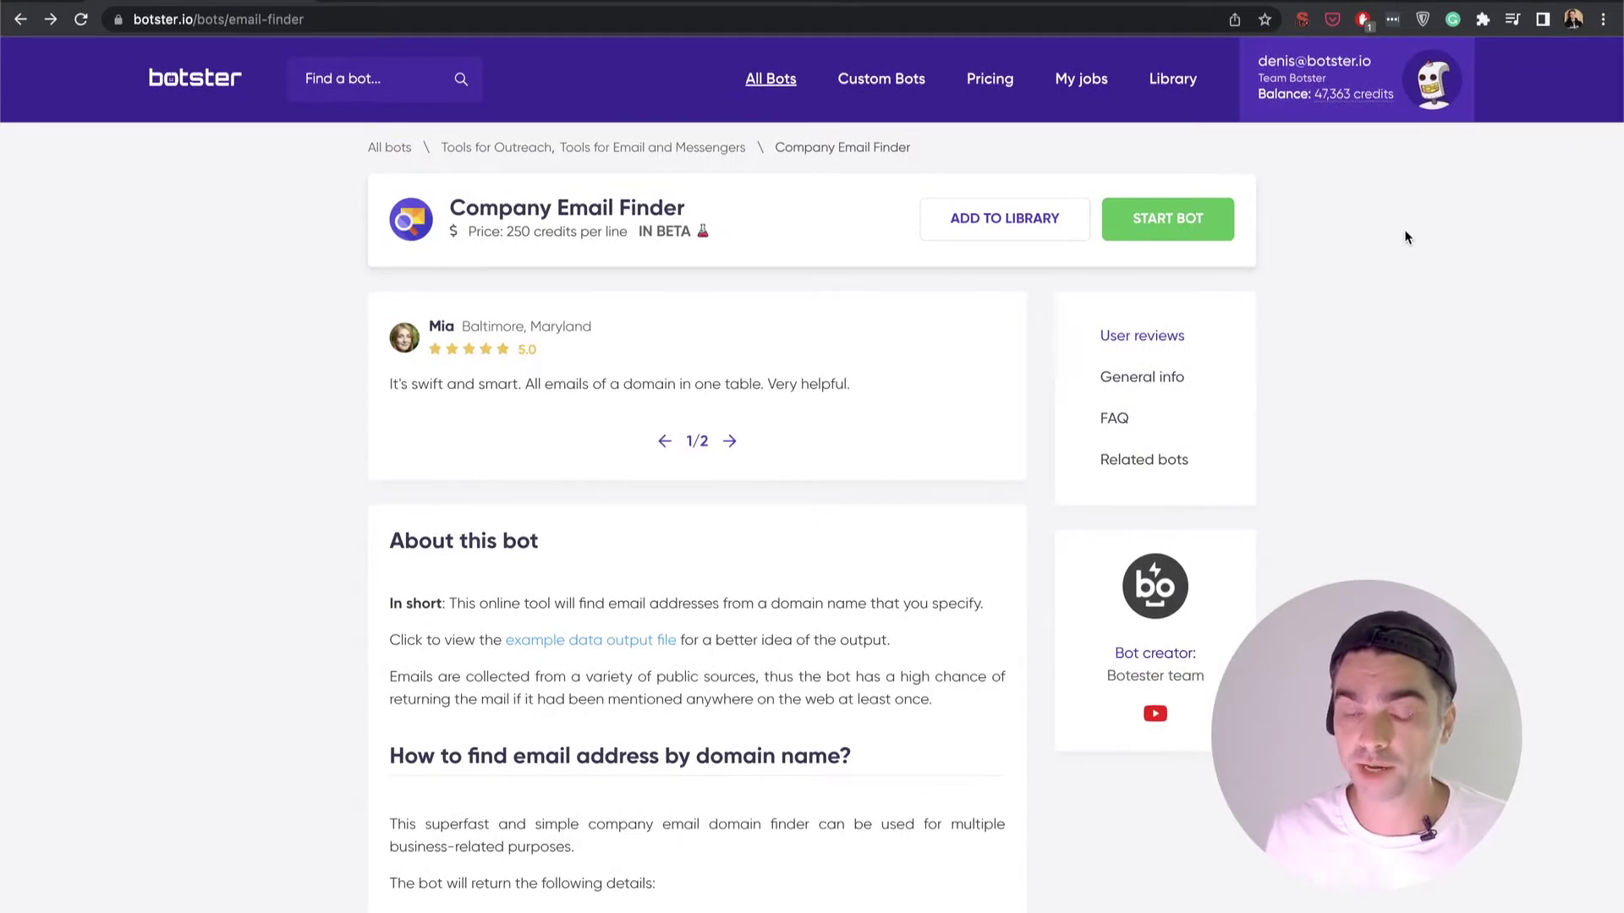
click(1134, 221)
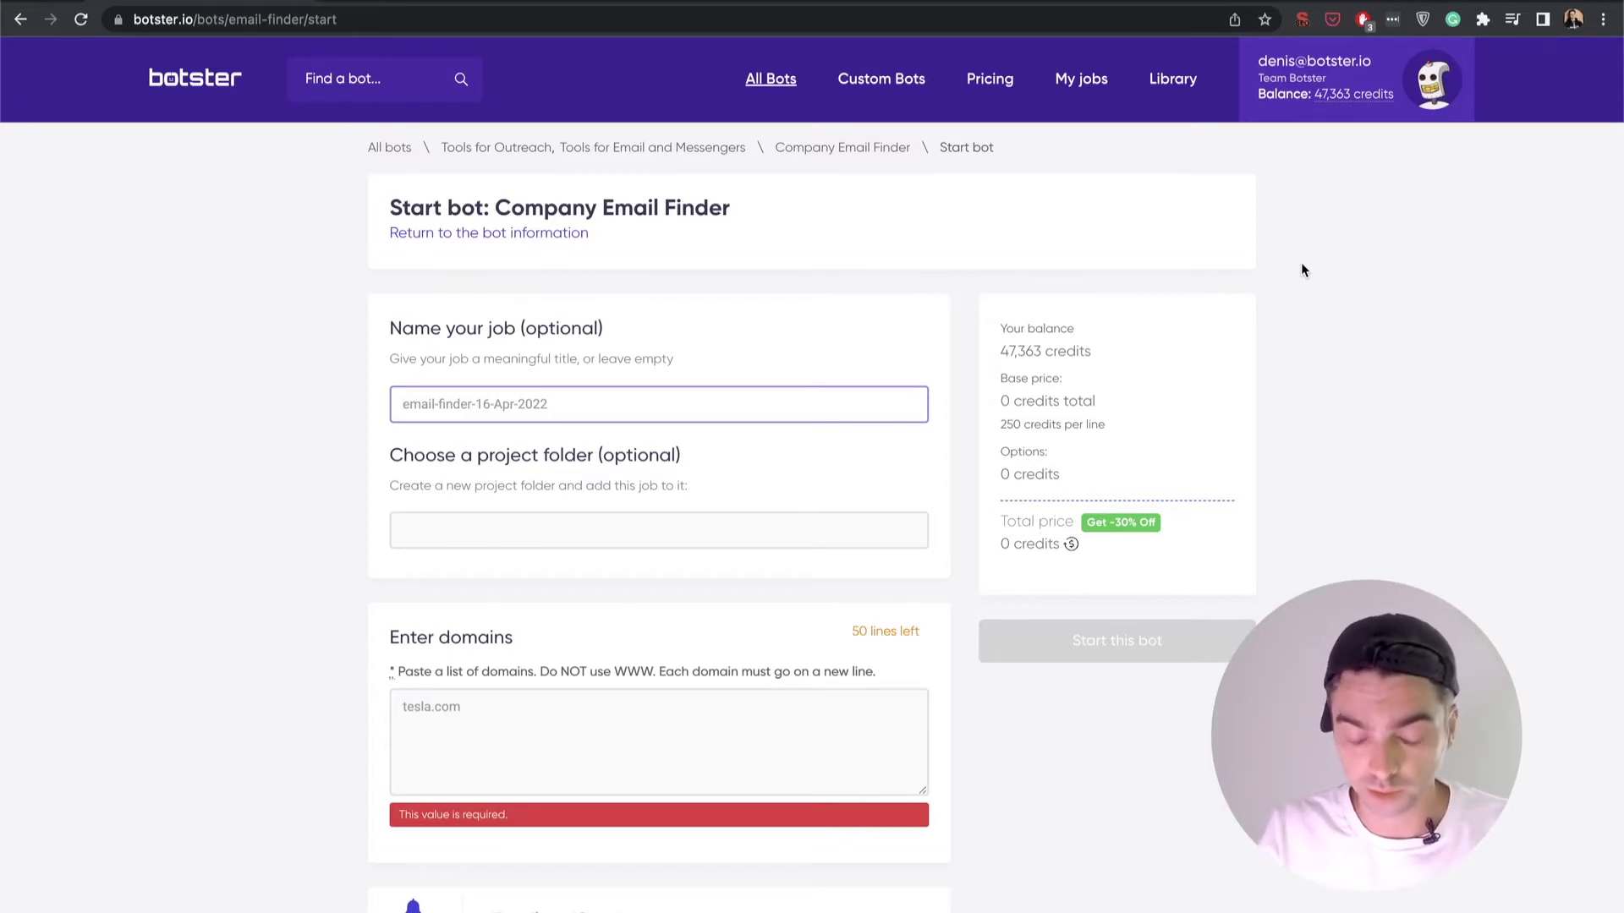
- Name the job 'Email finder demo', then bring up the notes listing the domains
text(Email f)
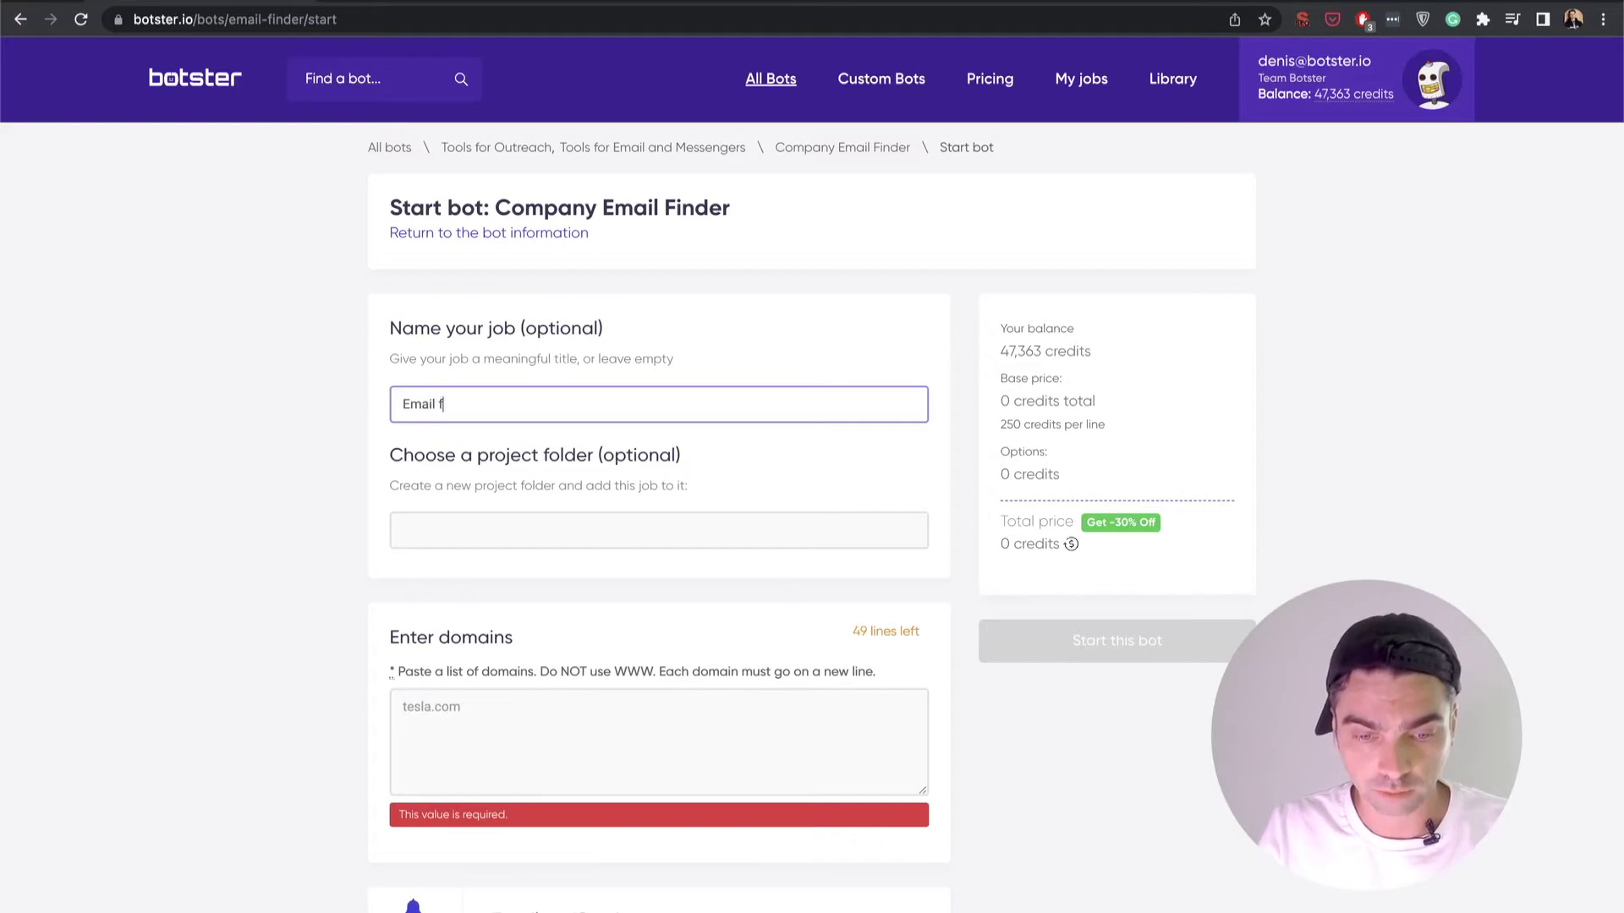
text(inder demo)
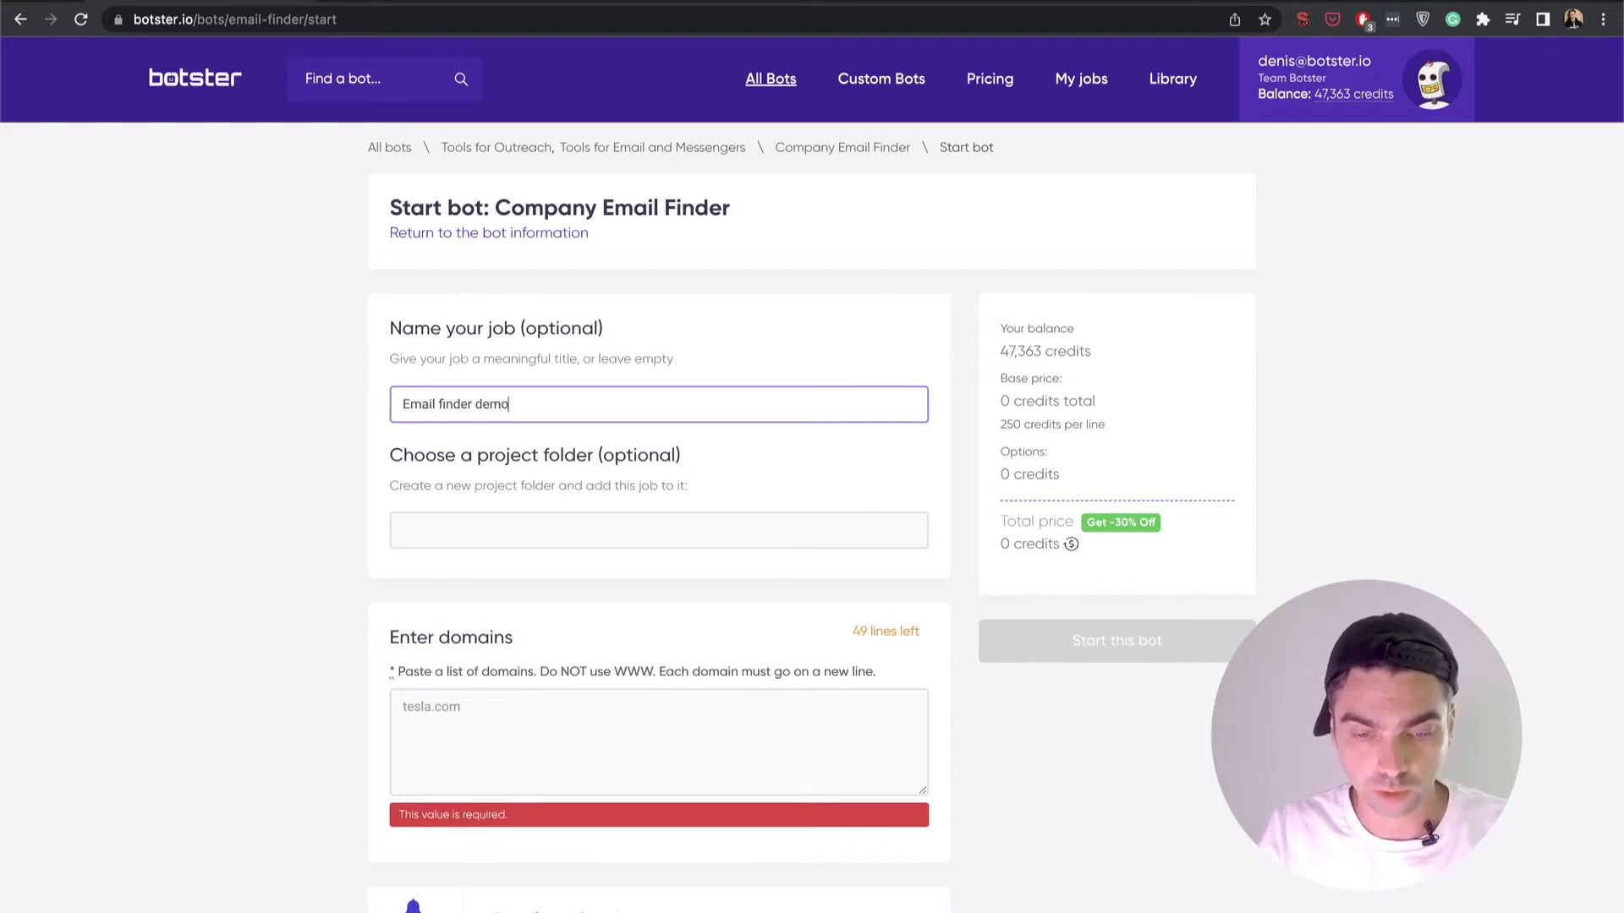
scroll(292, 390, down, 3)
scroll(292, 391, up, 2)
click(489, 685)
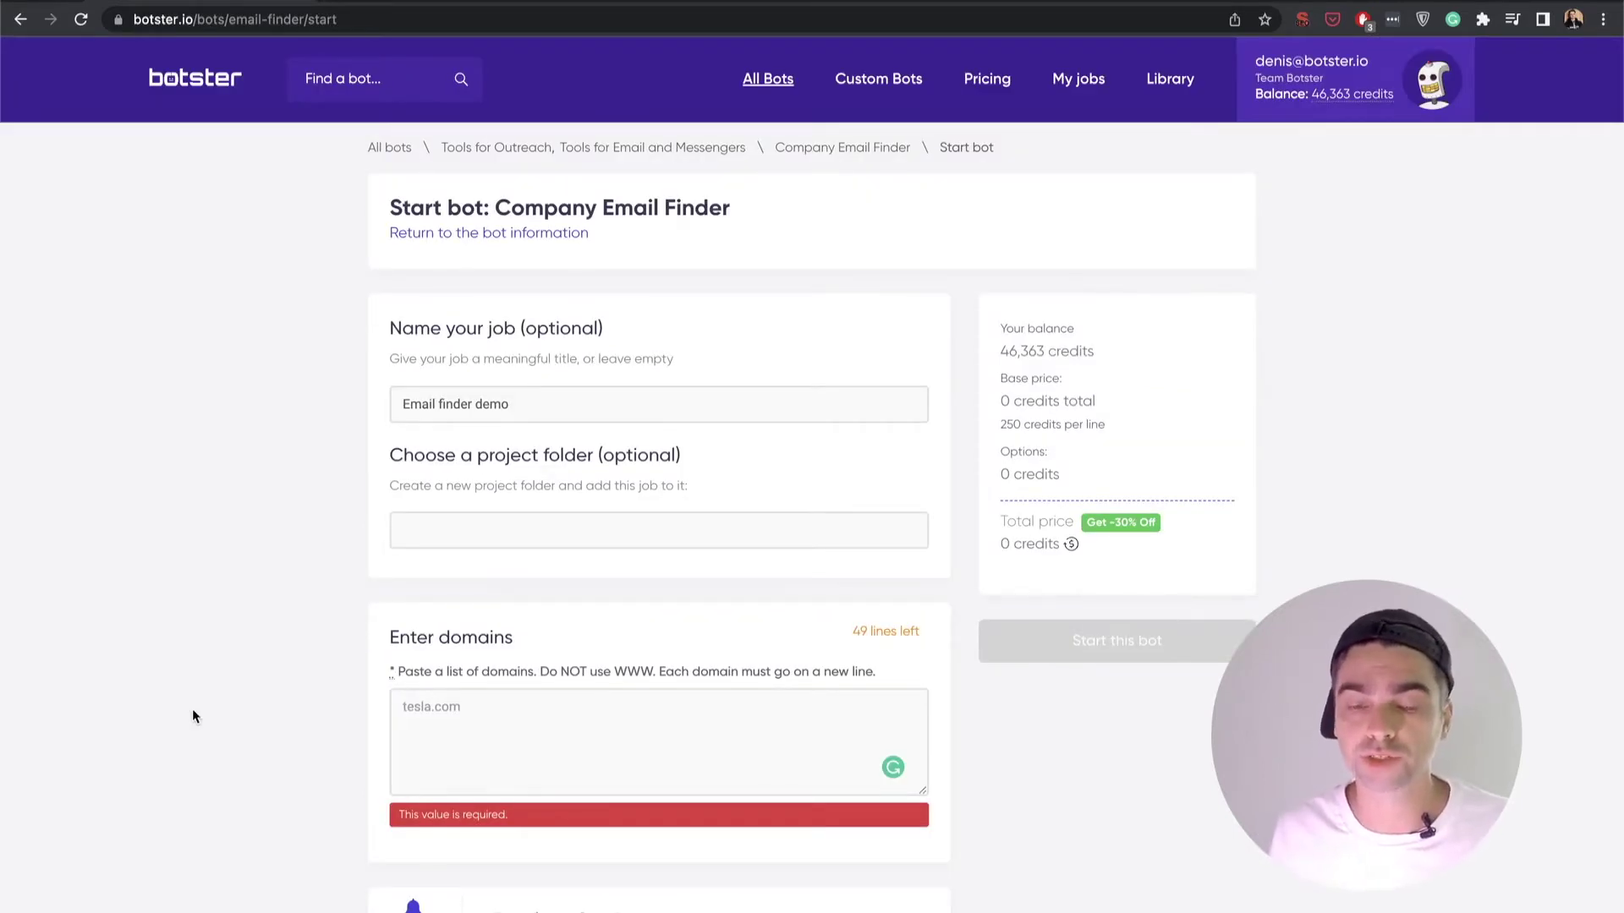
key(super+Tab)
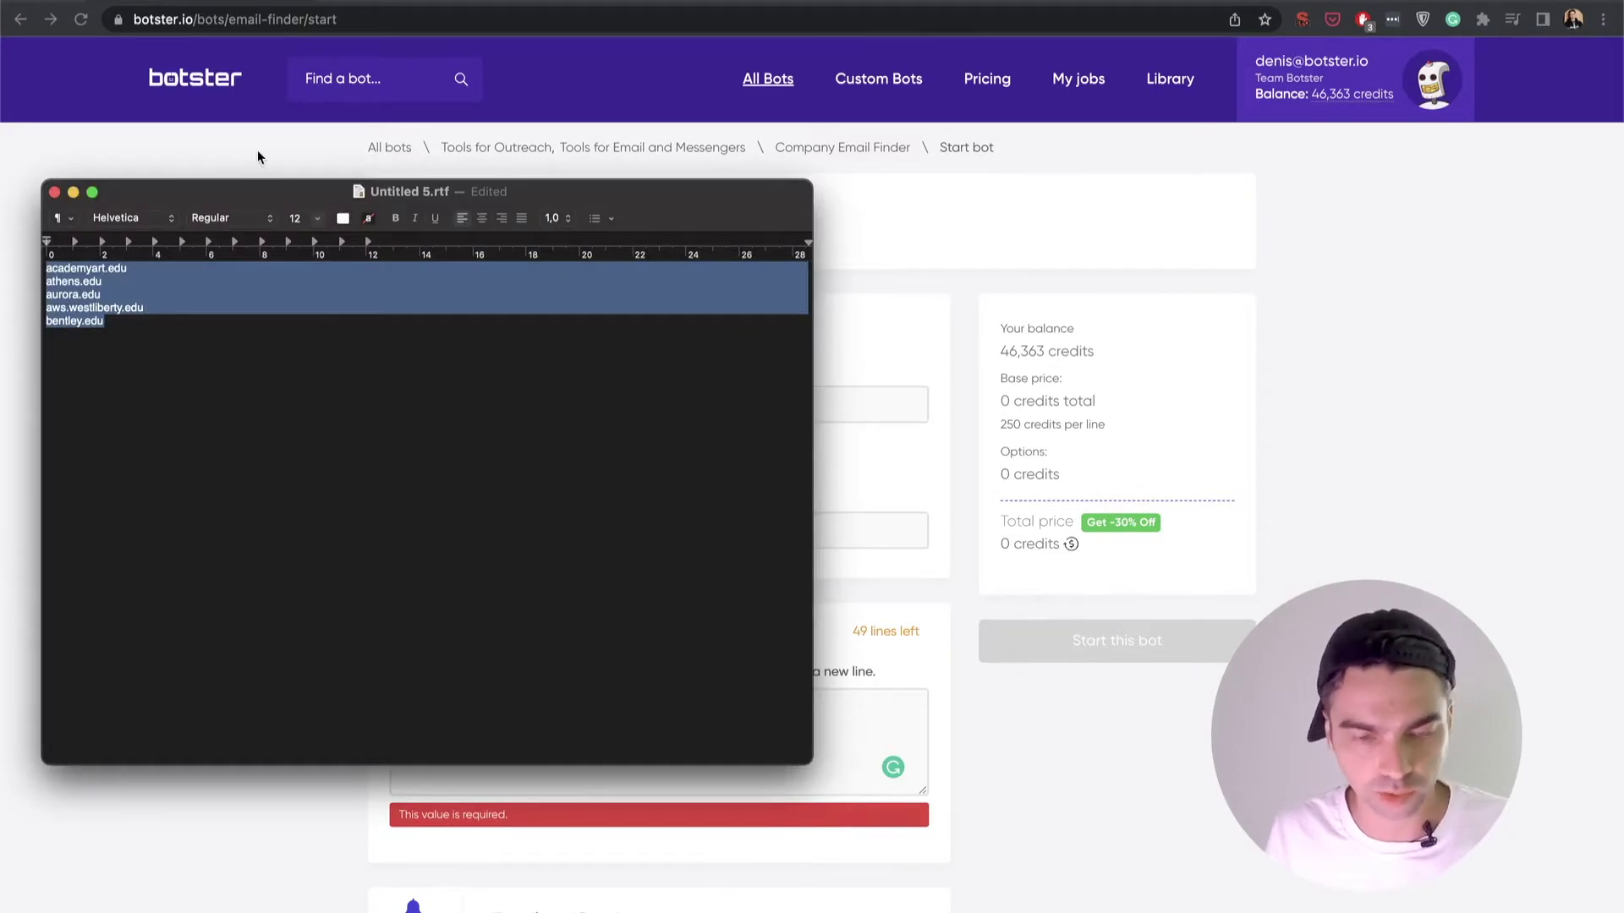
- Paste academyart.edu, athens.edu, aurora.edu, aws.westliberty.edu and bentley.edu into the domains box (1250 credits)
click(257, 149)
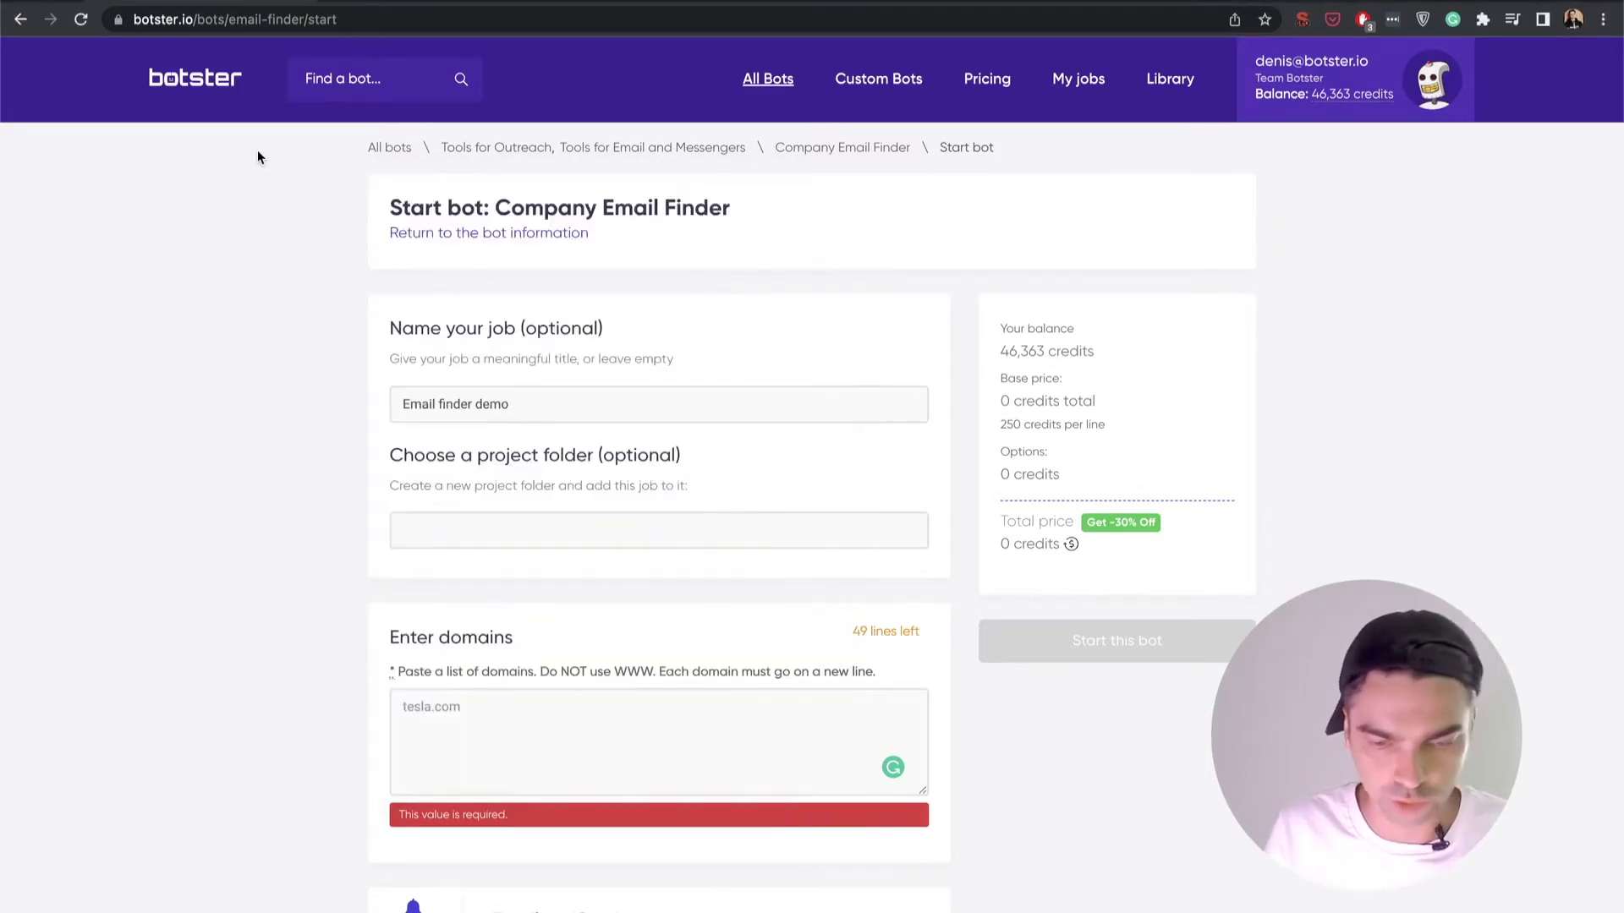
scroll(310, 665, down, 1)
scroll(310, 671, down, 1)
click(548, 576)
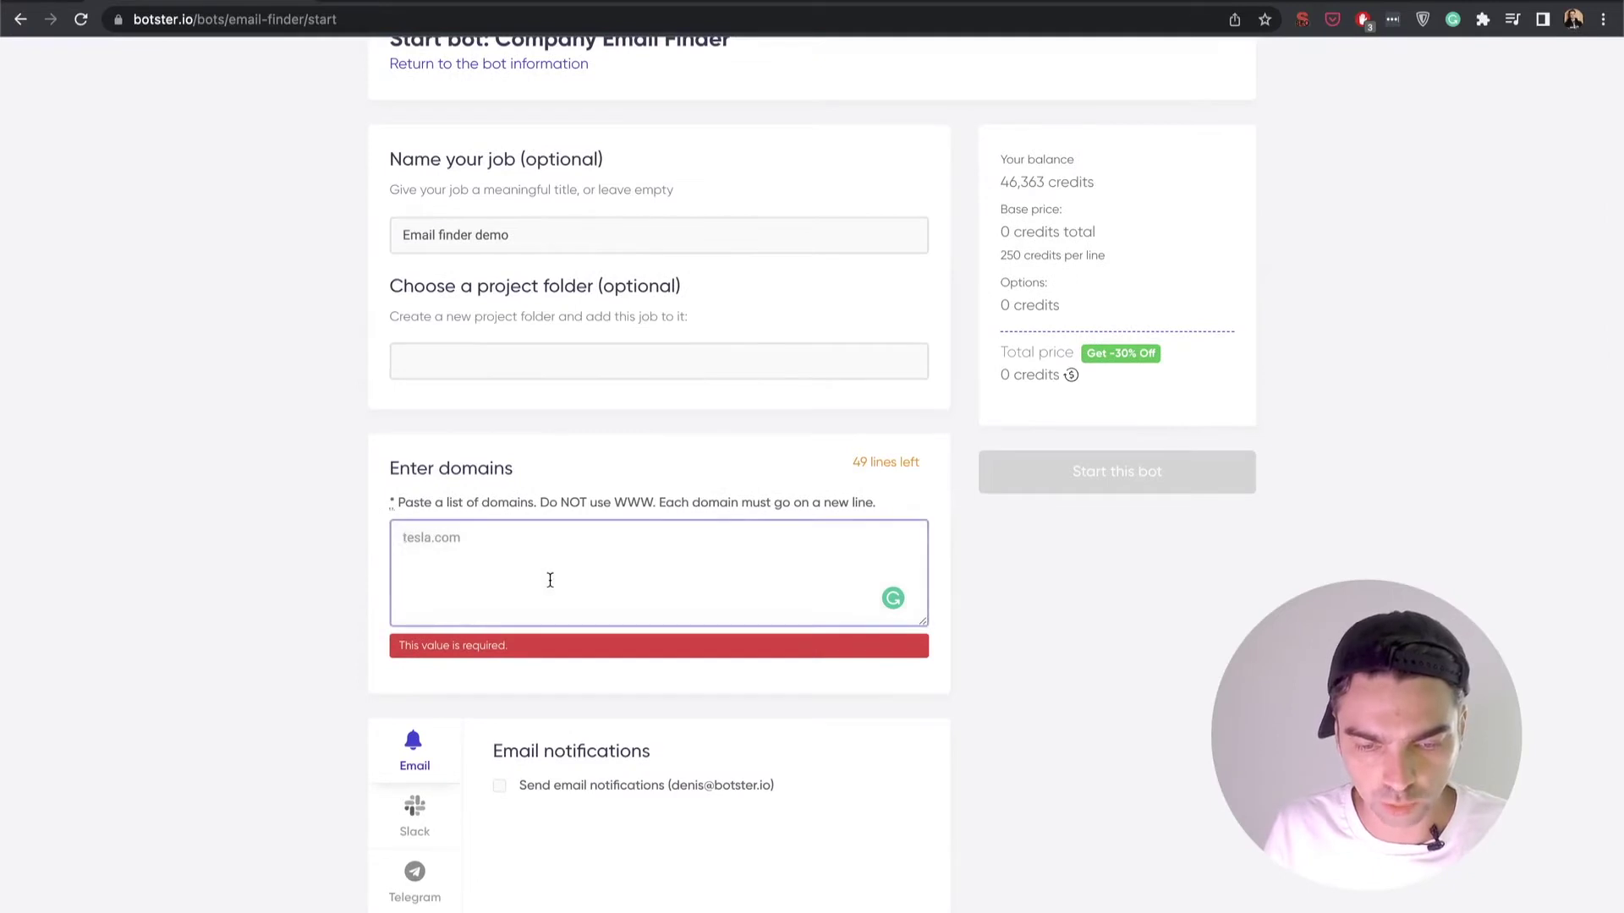
text(academyart.edu athens.edu aurora.edu aws.westliberty.edu bentley.edu)
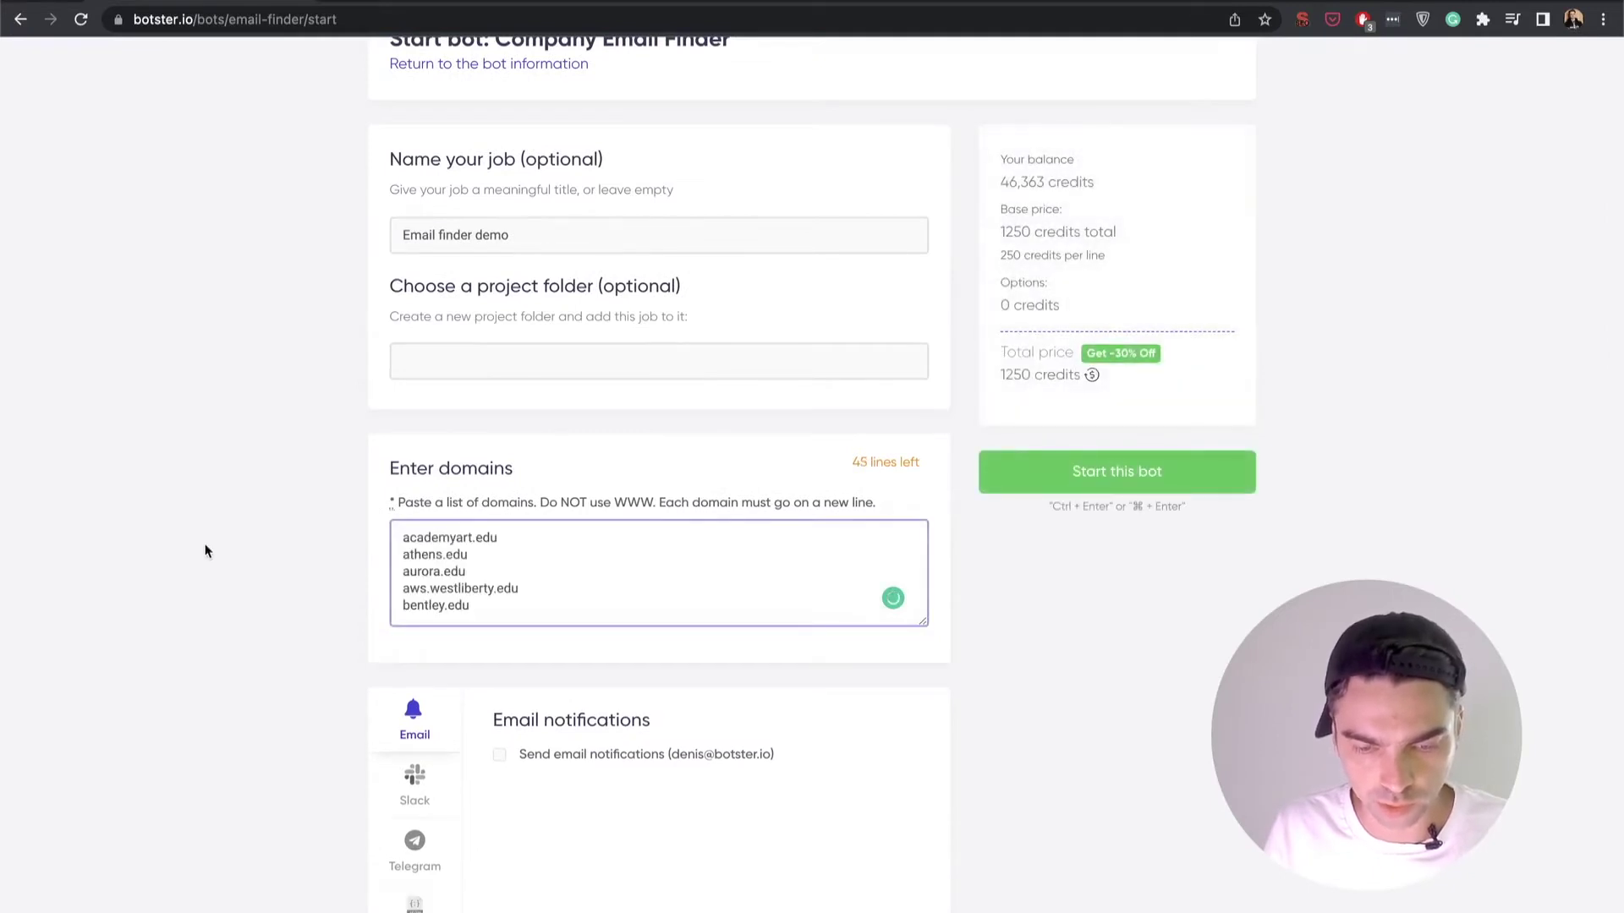
scroll(205, 551, down, 3)
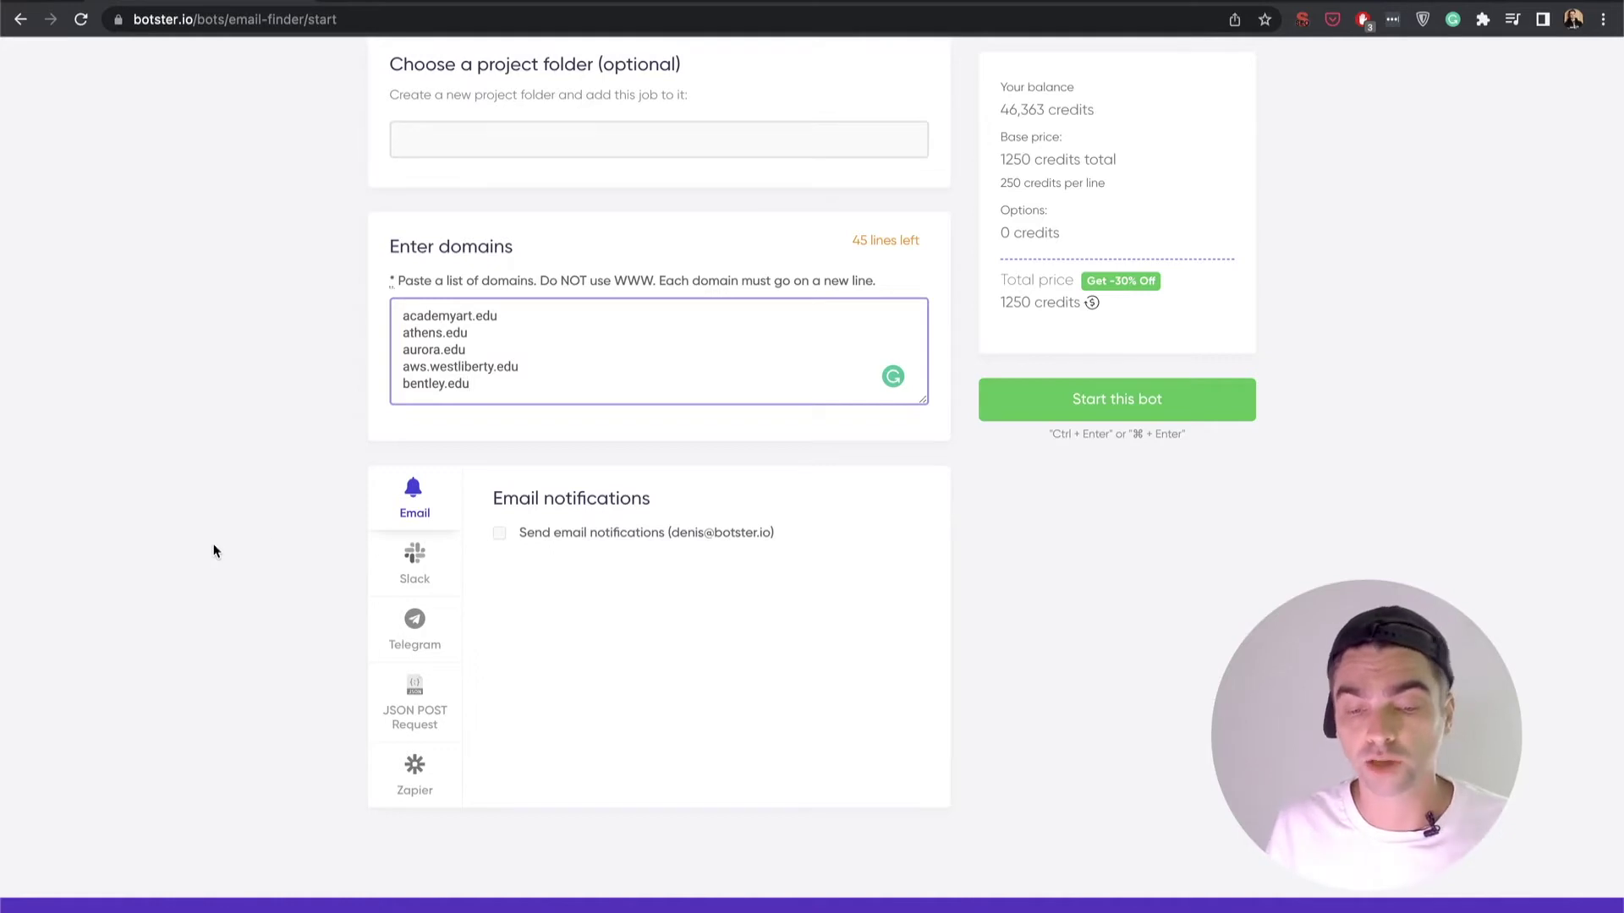
click(534, 542)
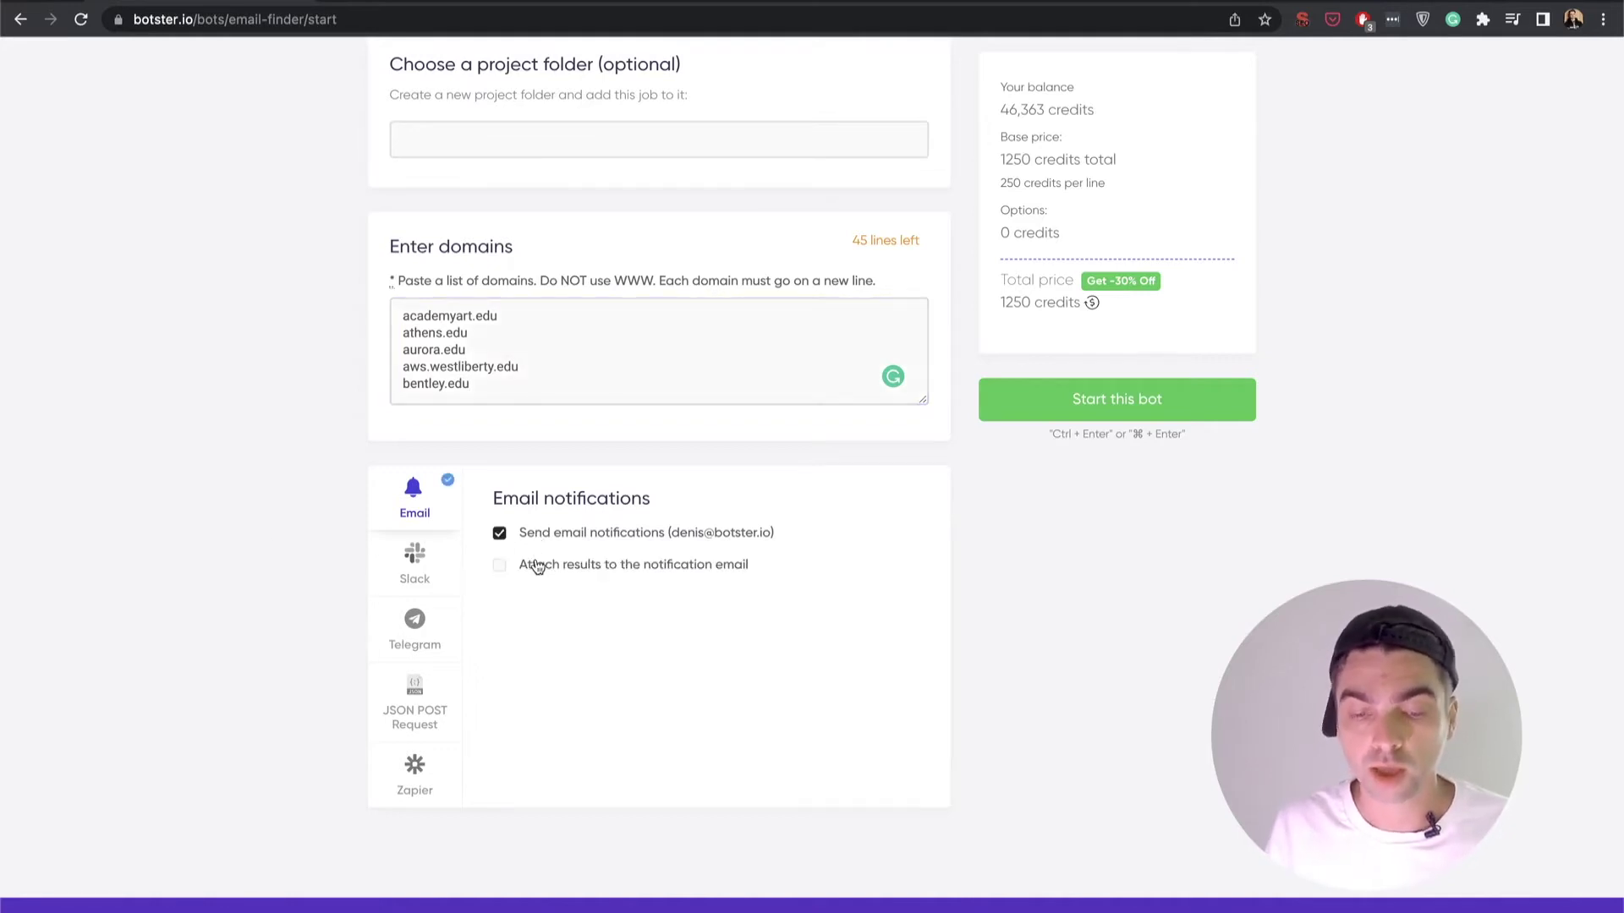
click(537, 566)
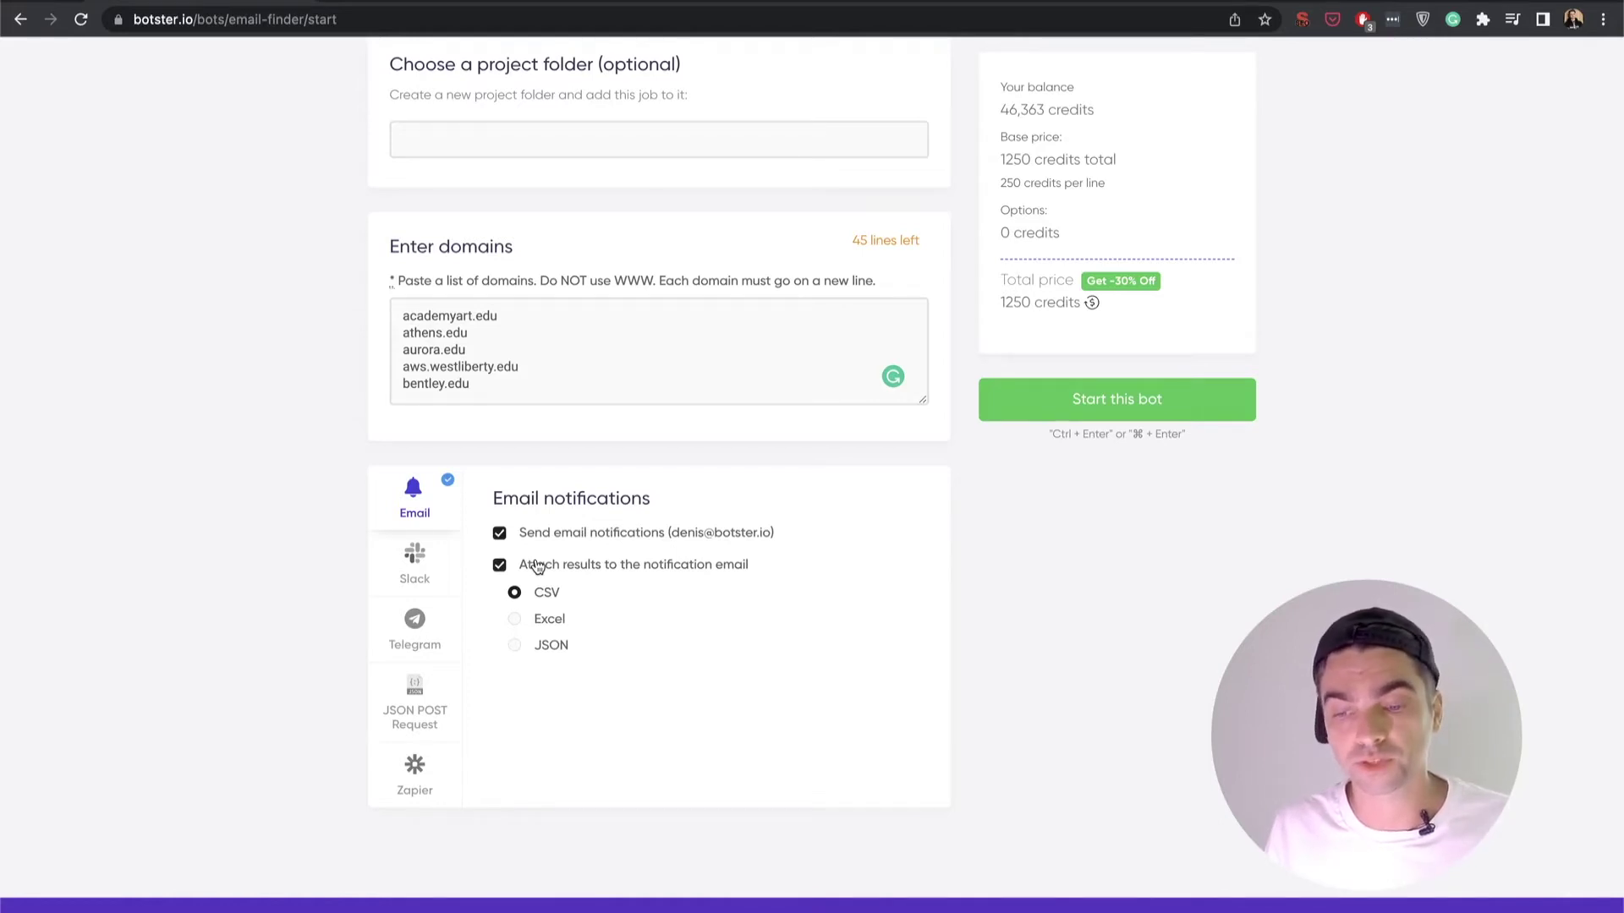
click(538, 566)
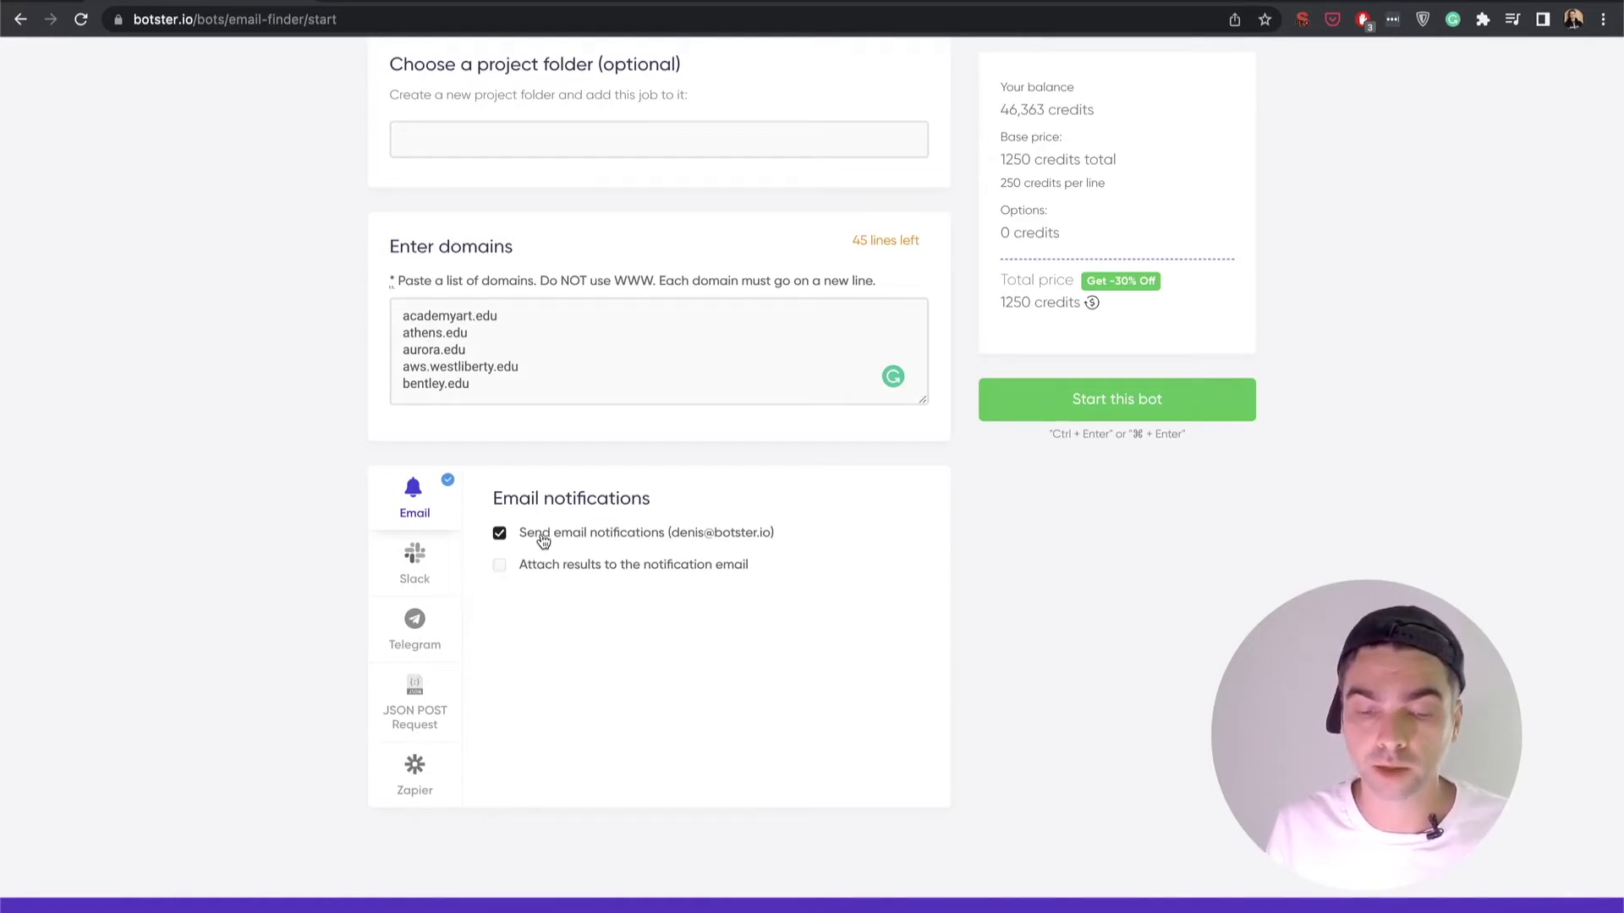
click(543, 535)
click(435, 561)
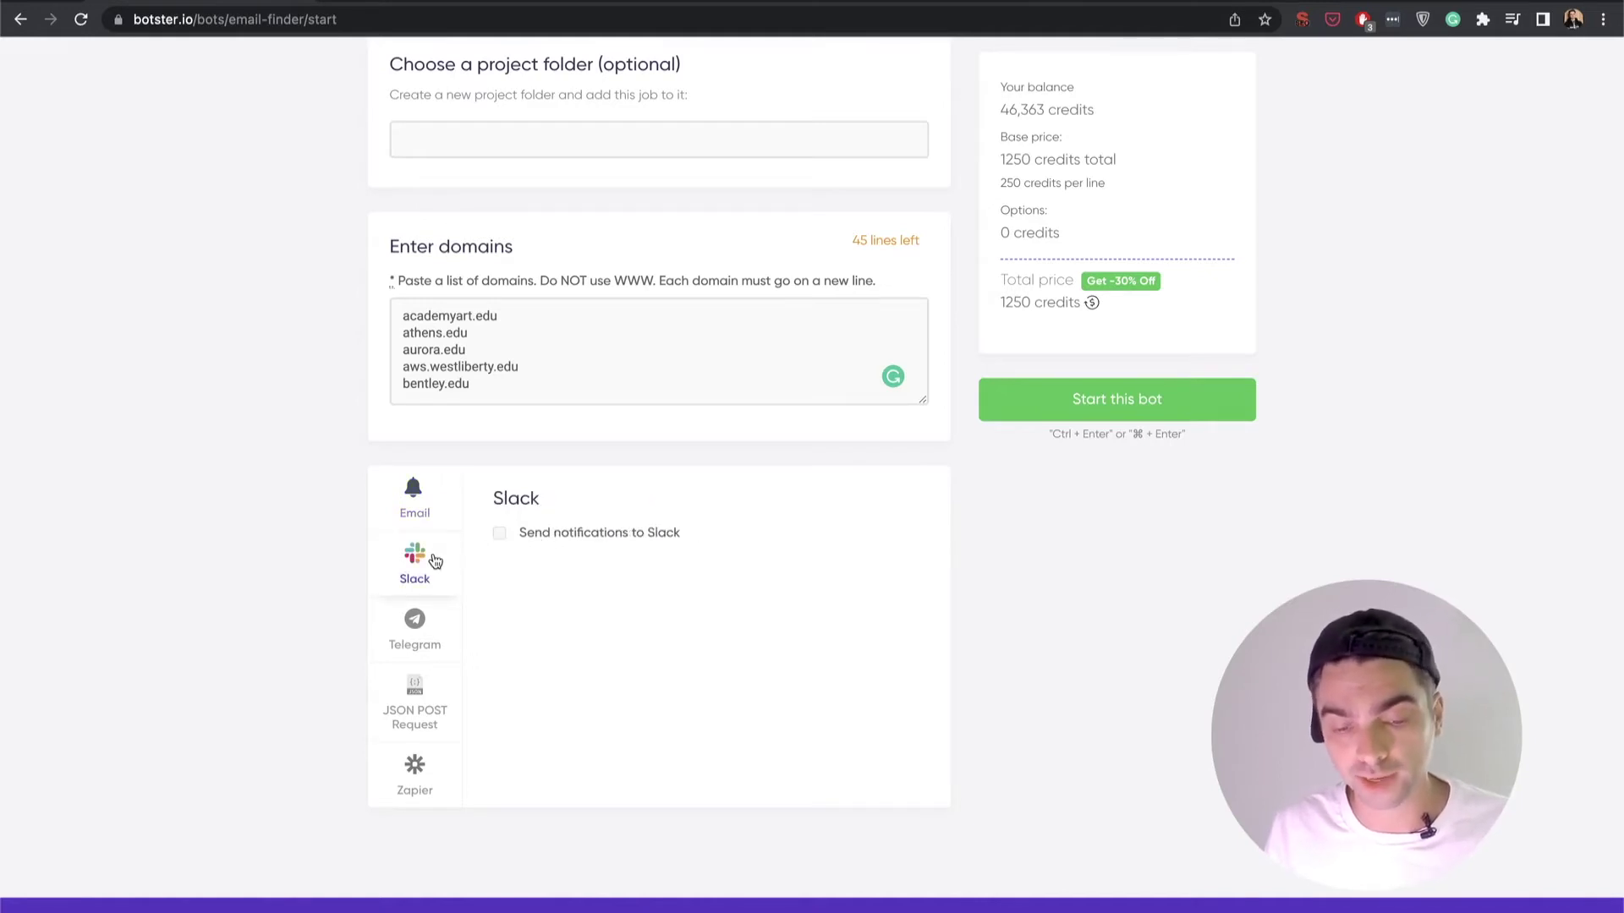
click(414, 617)
click(423, 696)
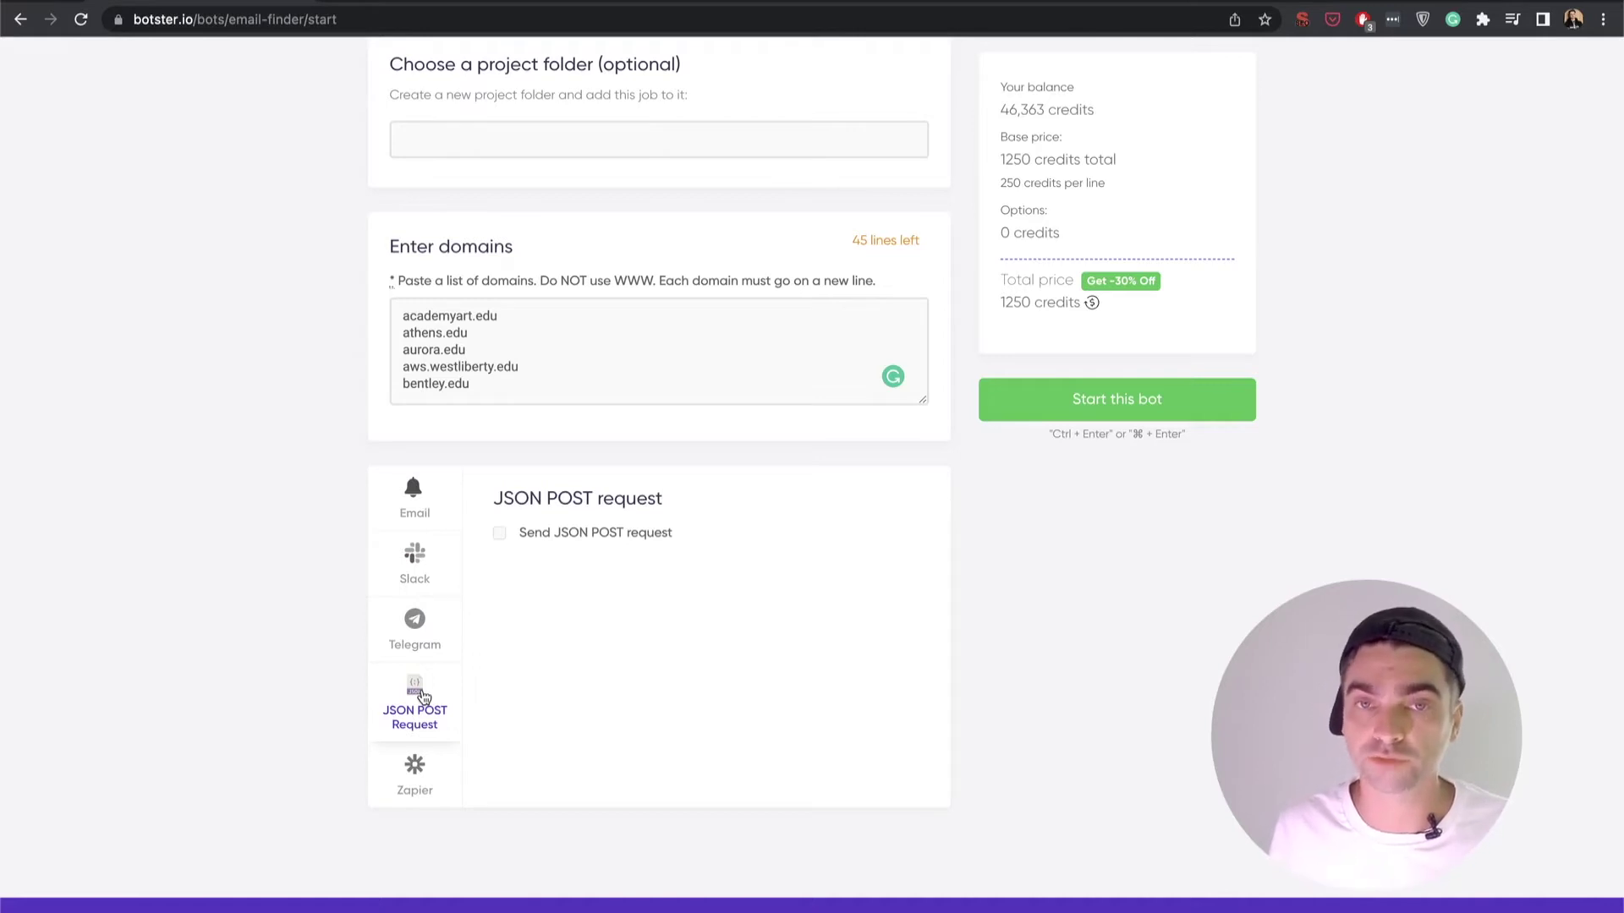
click(396, 802)
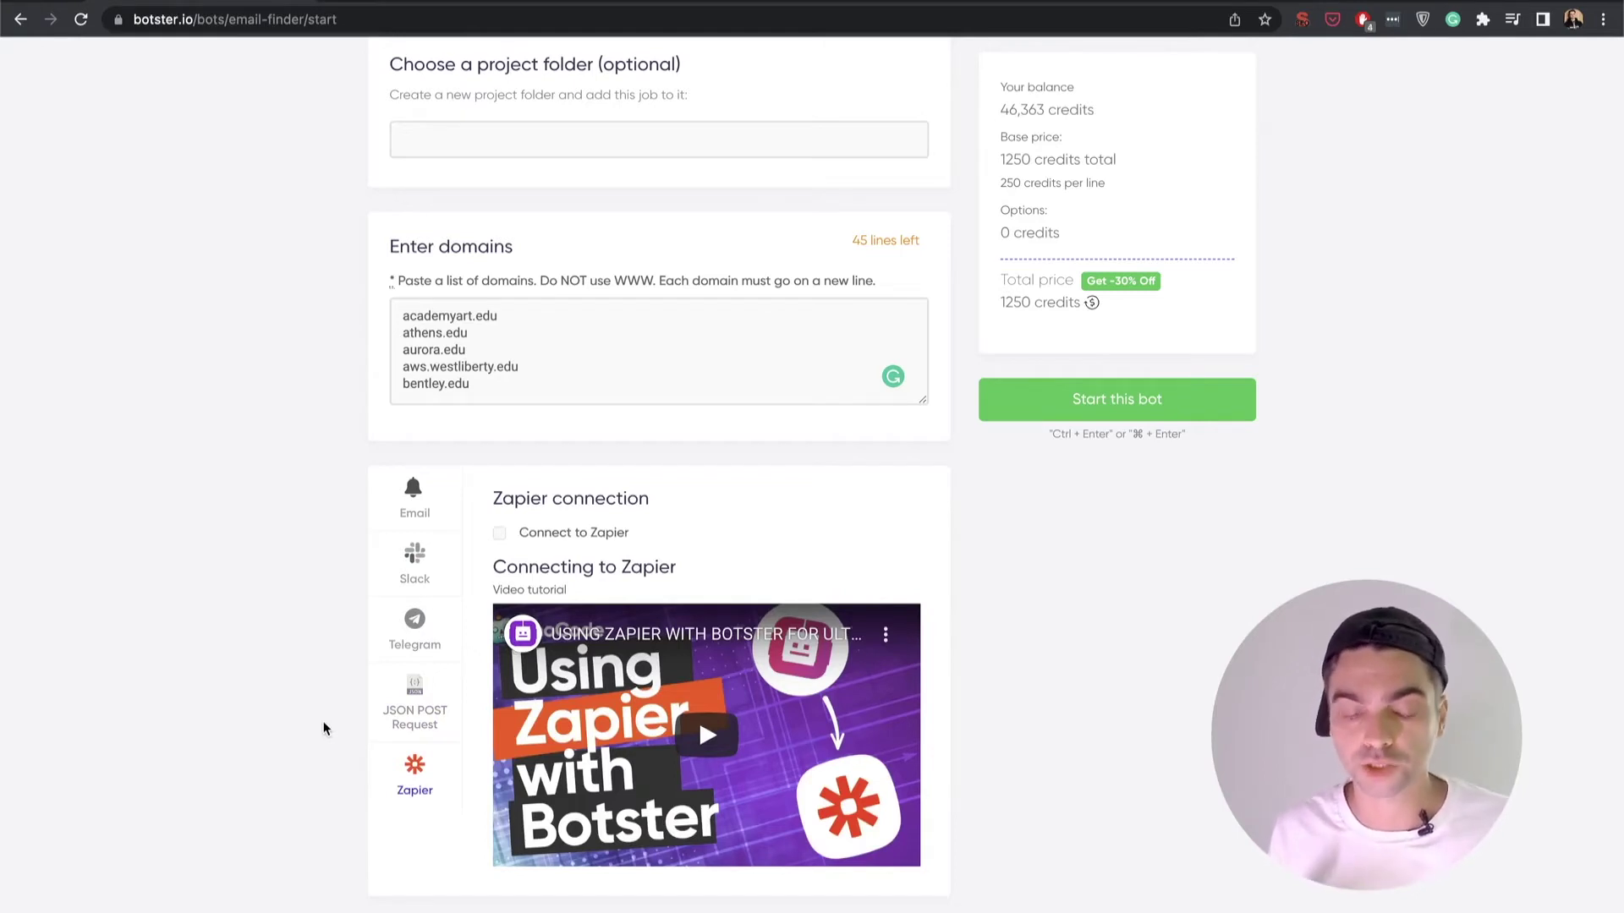
click(419, 489)
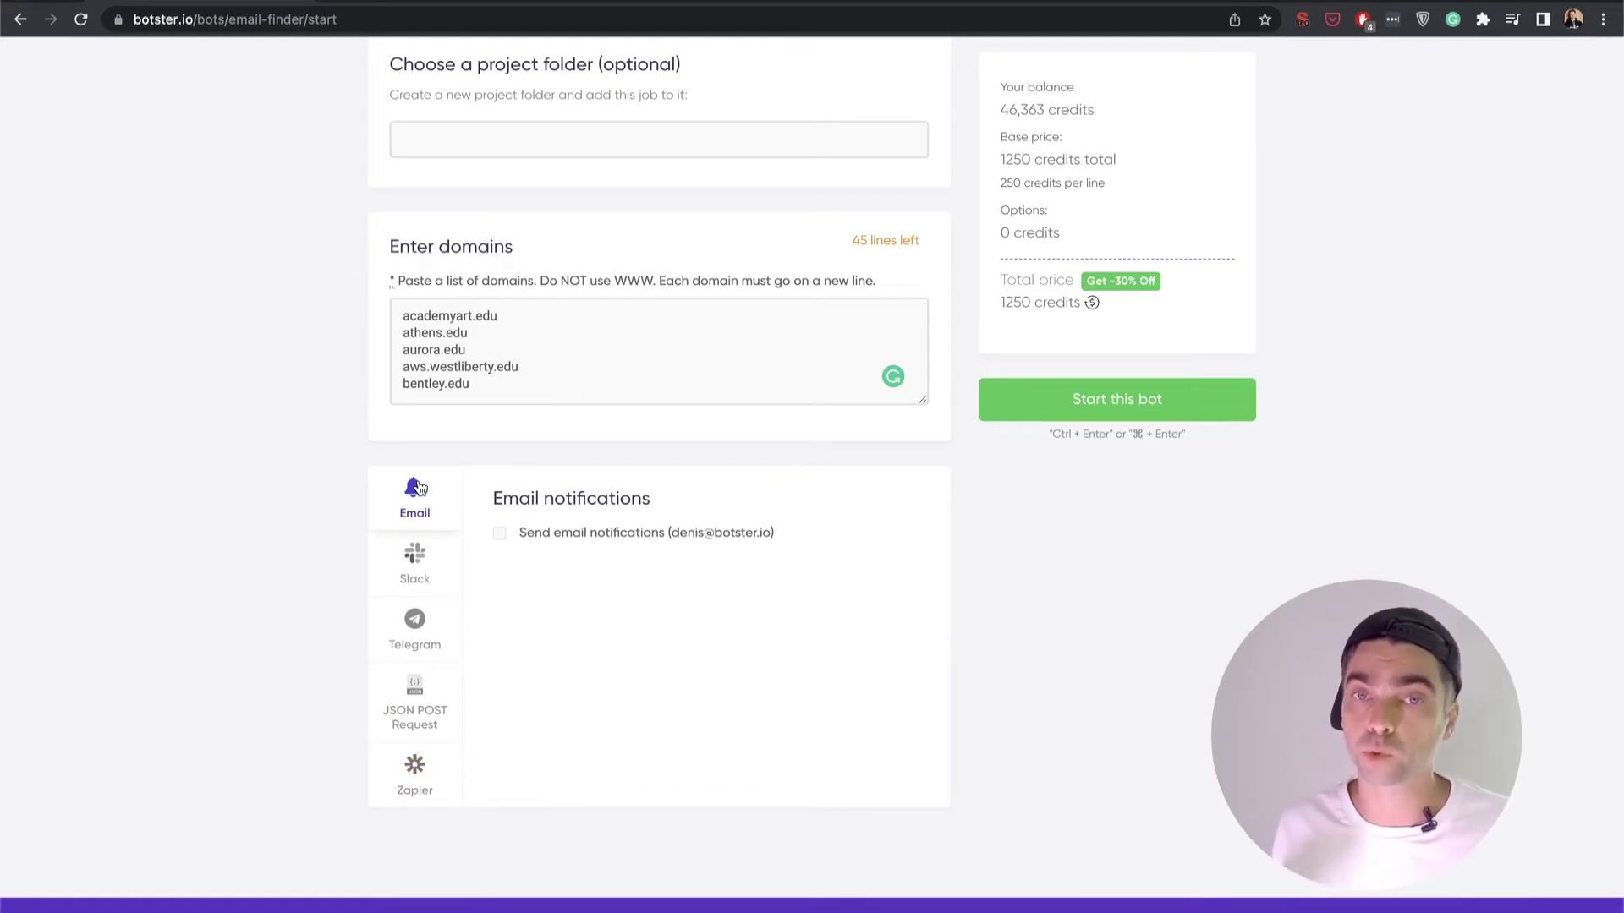
click(1182, 413)
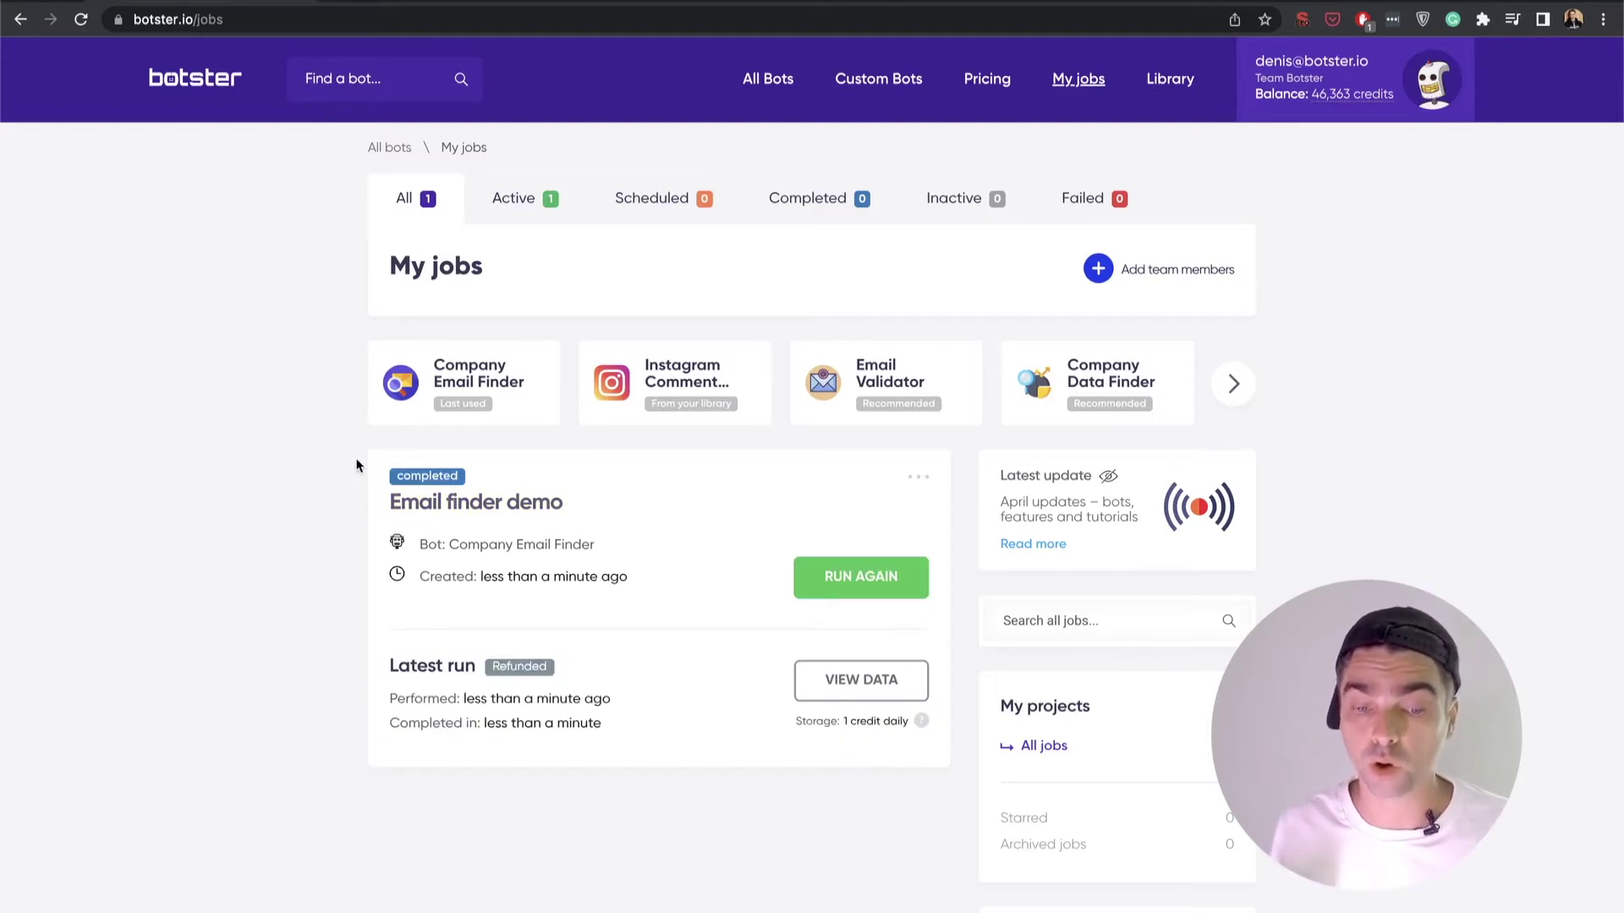
- Open the results table of the finished Email finder demo job
scroll(356, 465, down, 2)
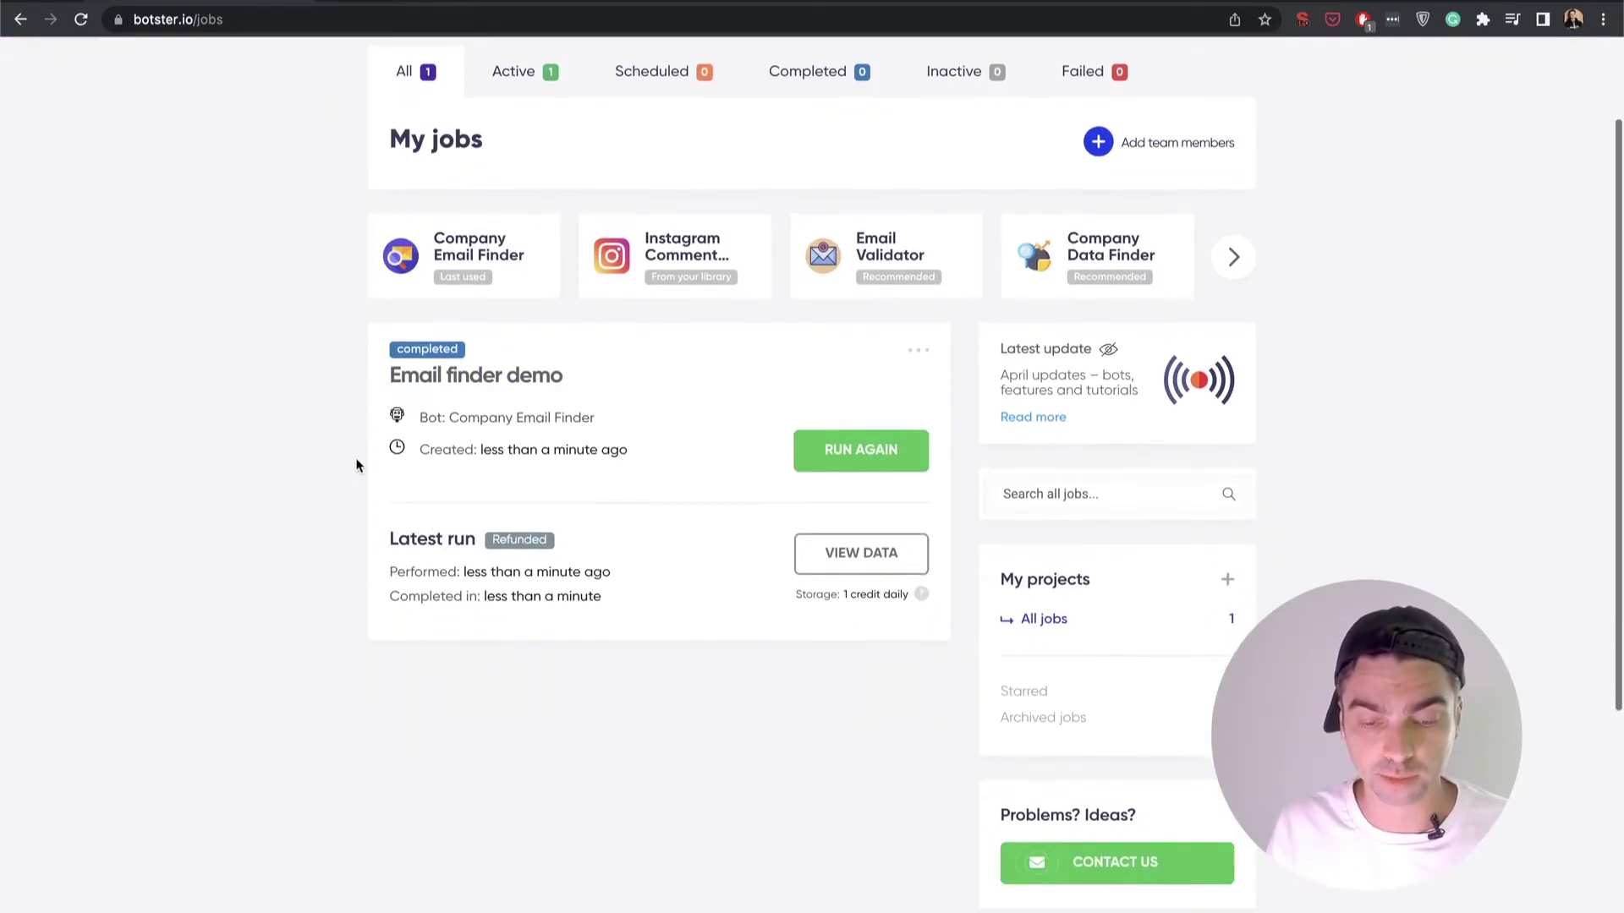
mouse_move(510, 548)
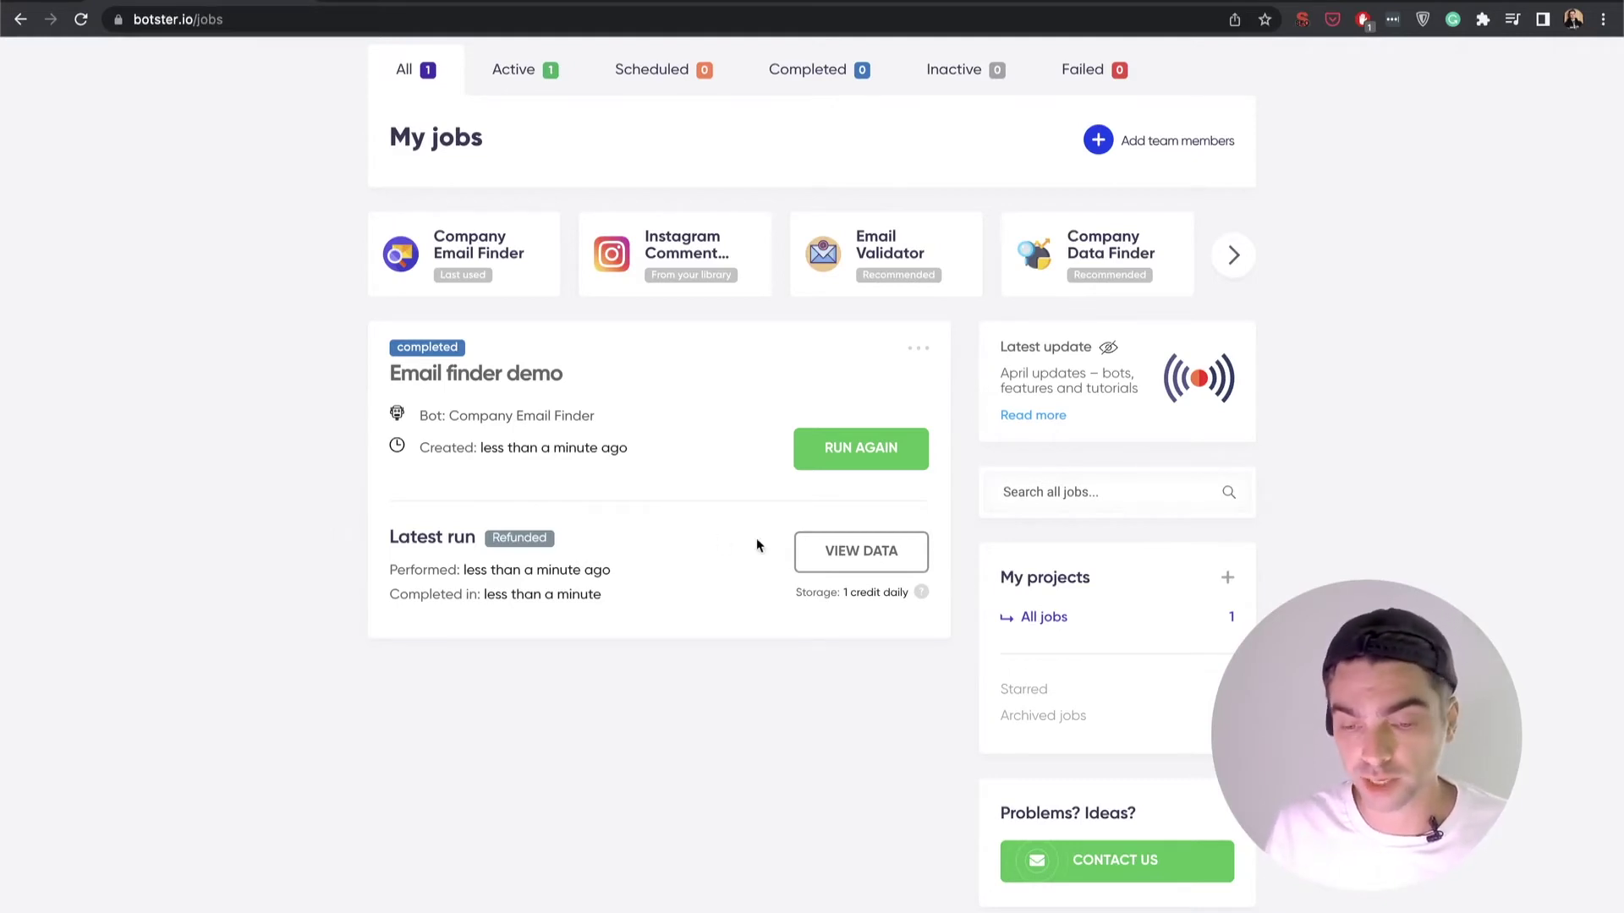
click(856, 554)
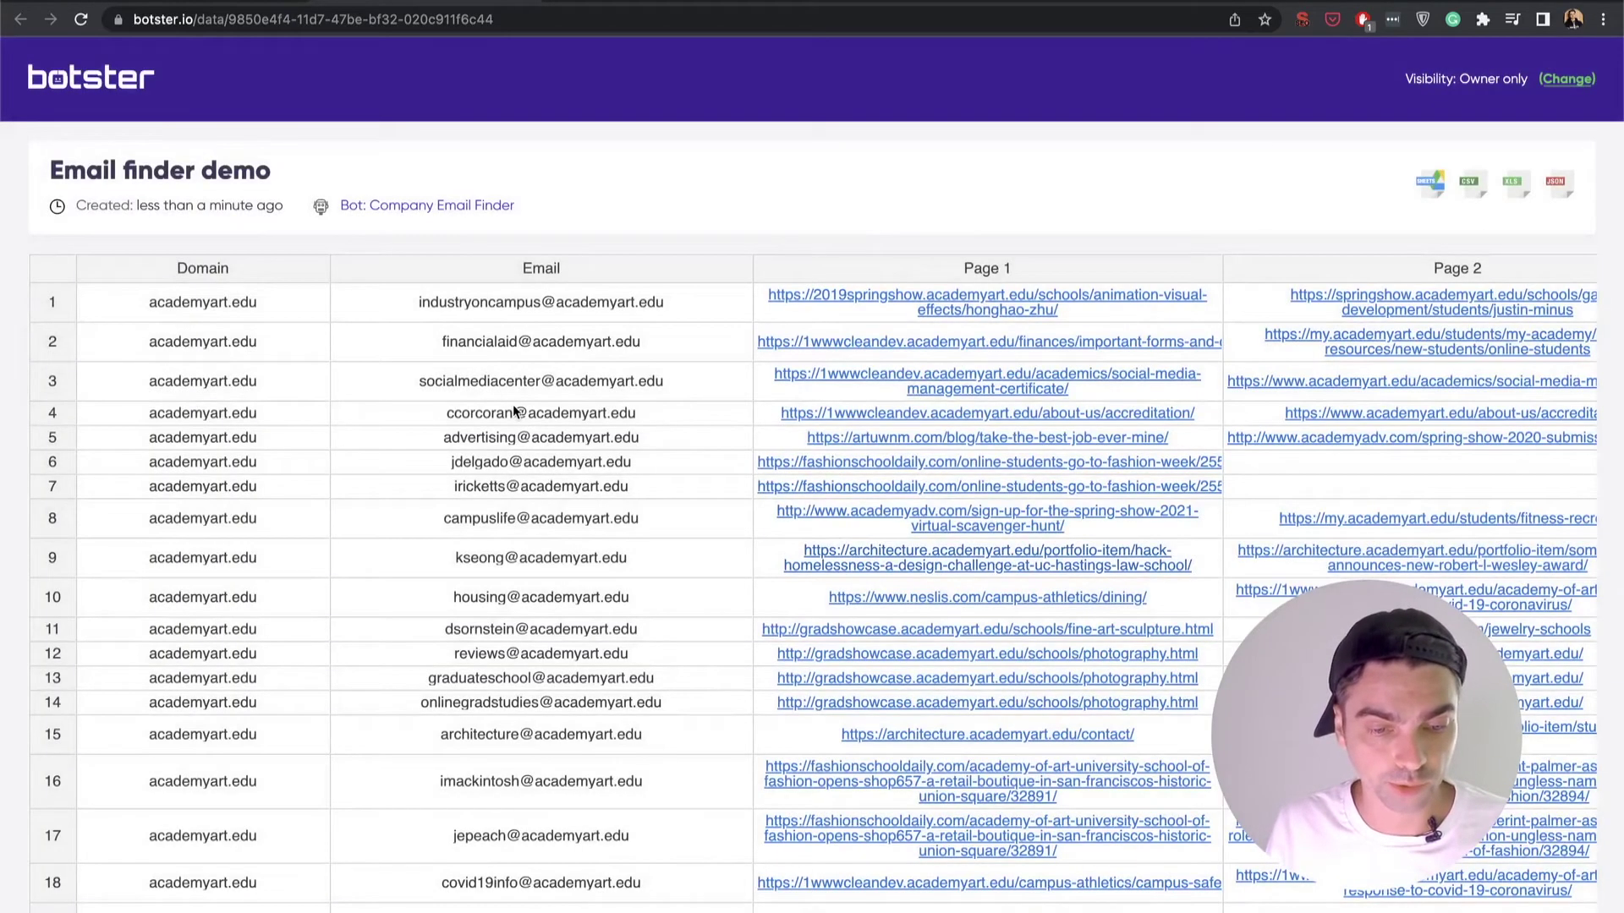
scroll(44, 395, down, 20)
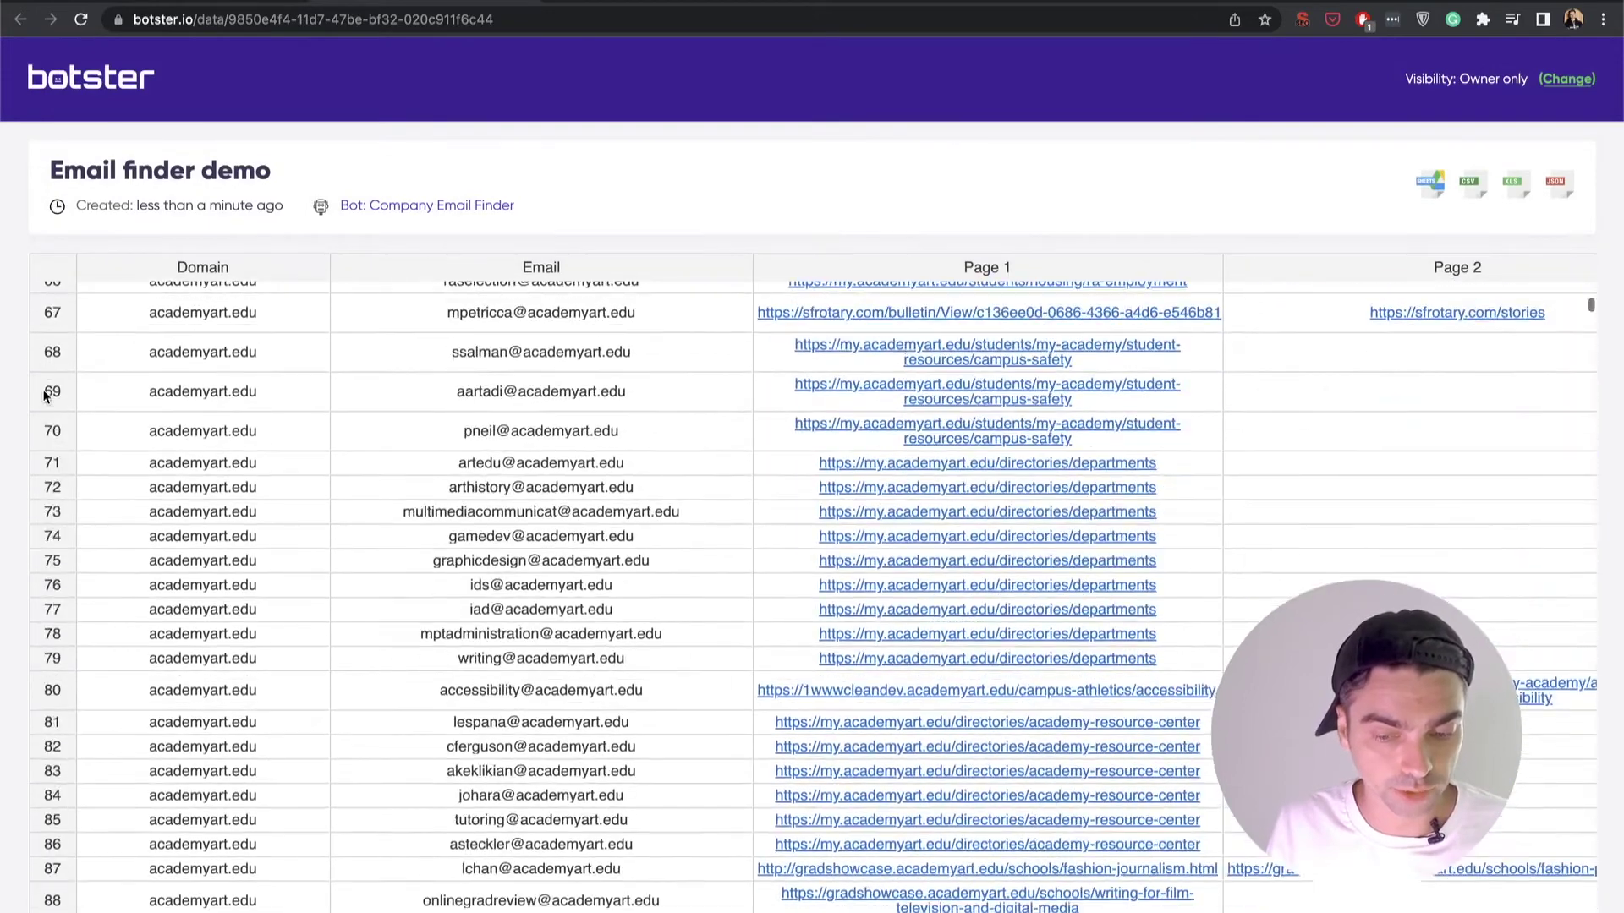
scroll(44, 395, up, 20)
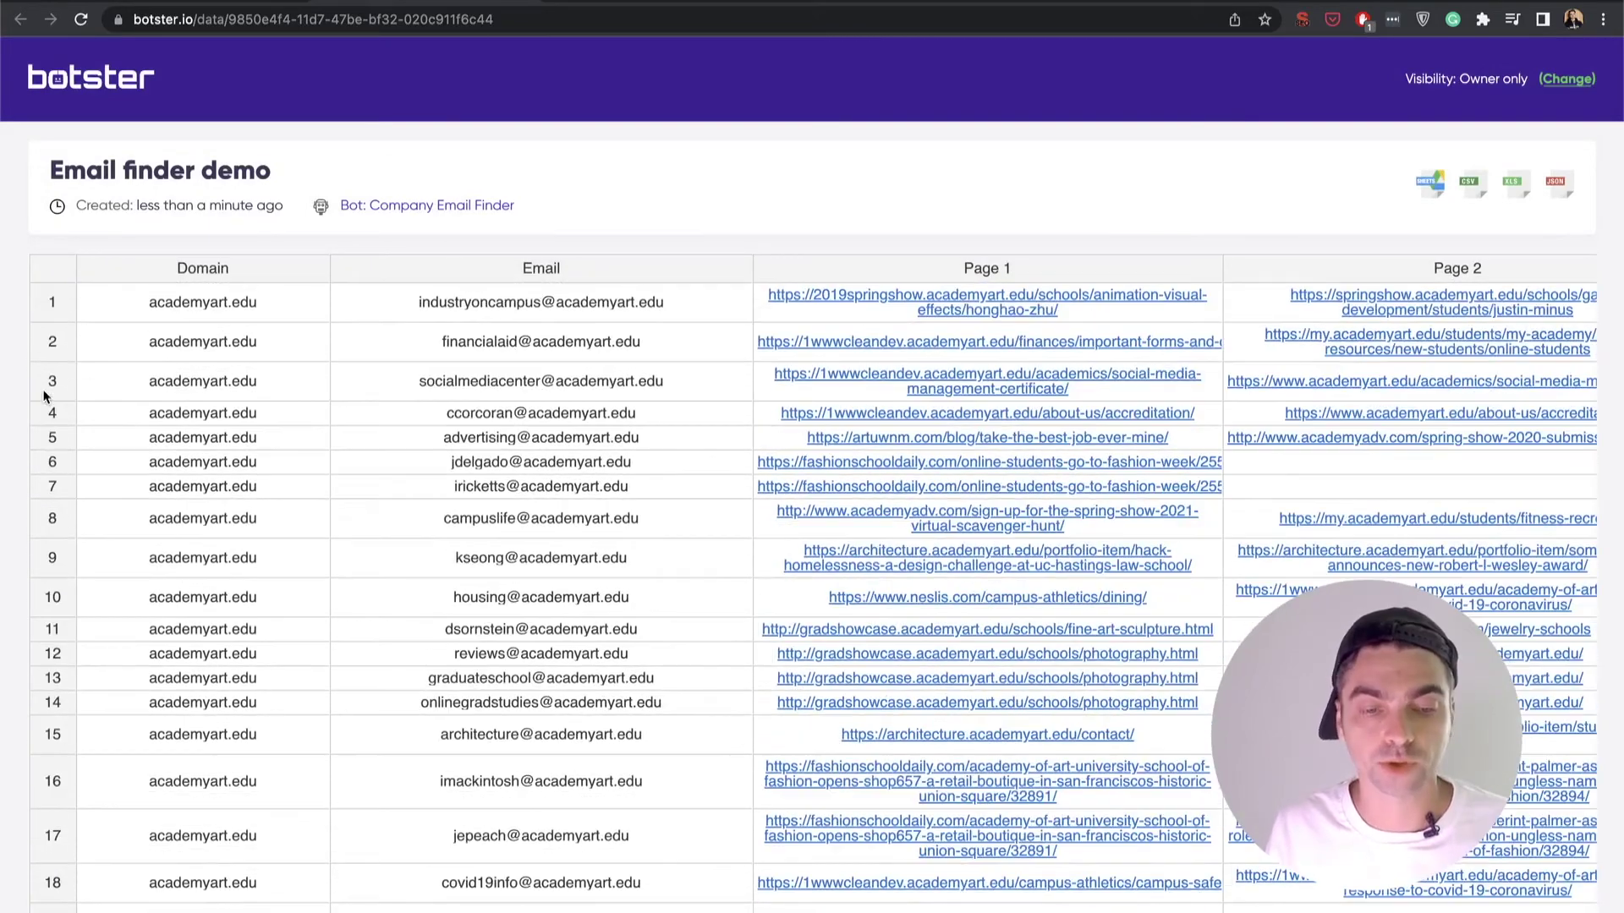
click(216, 317)
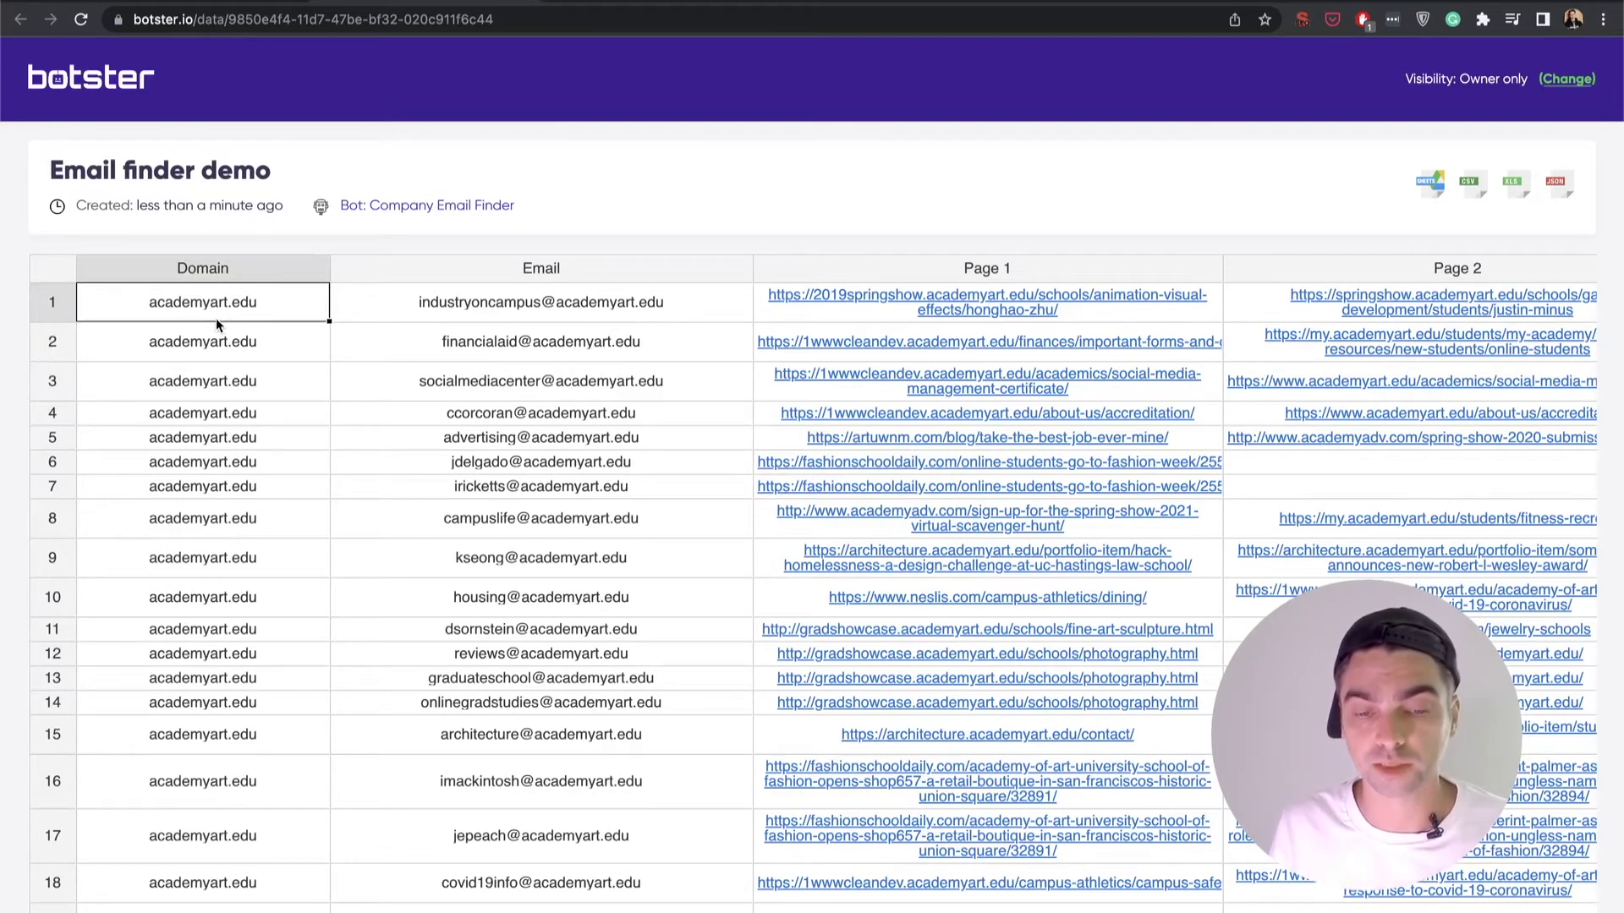
click(441, 319)
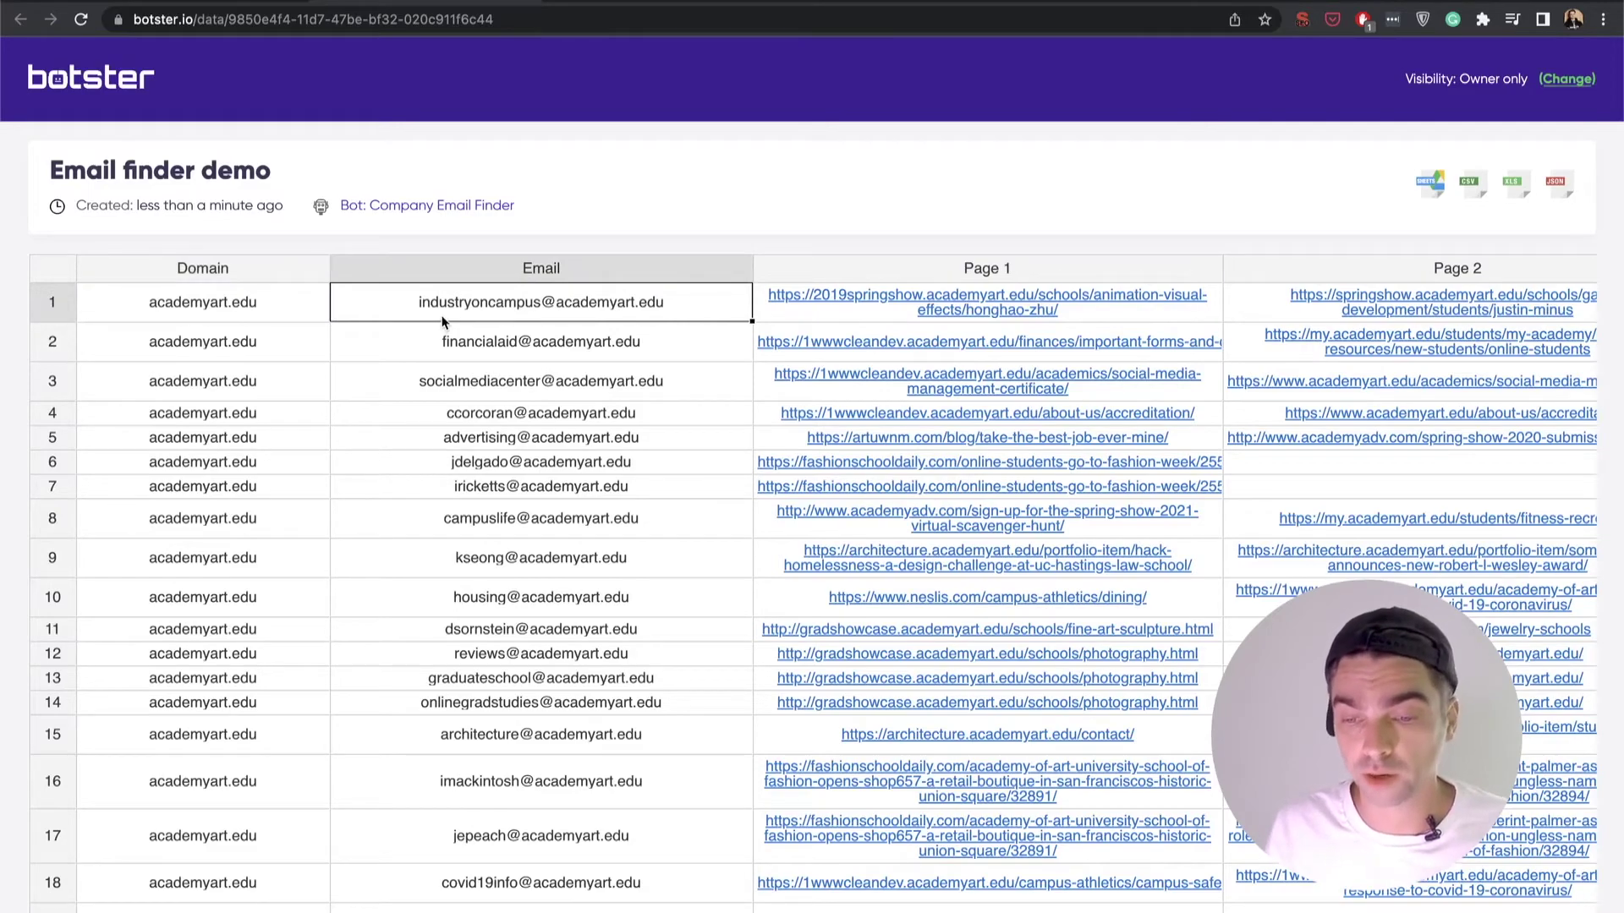
scroll(441, 319, right, 15)
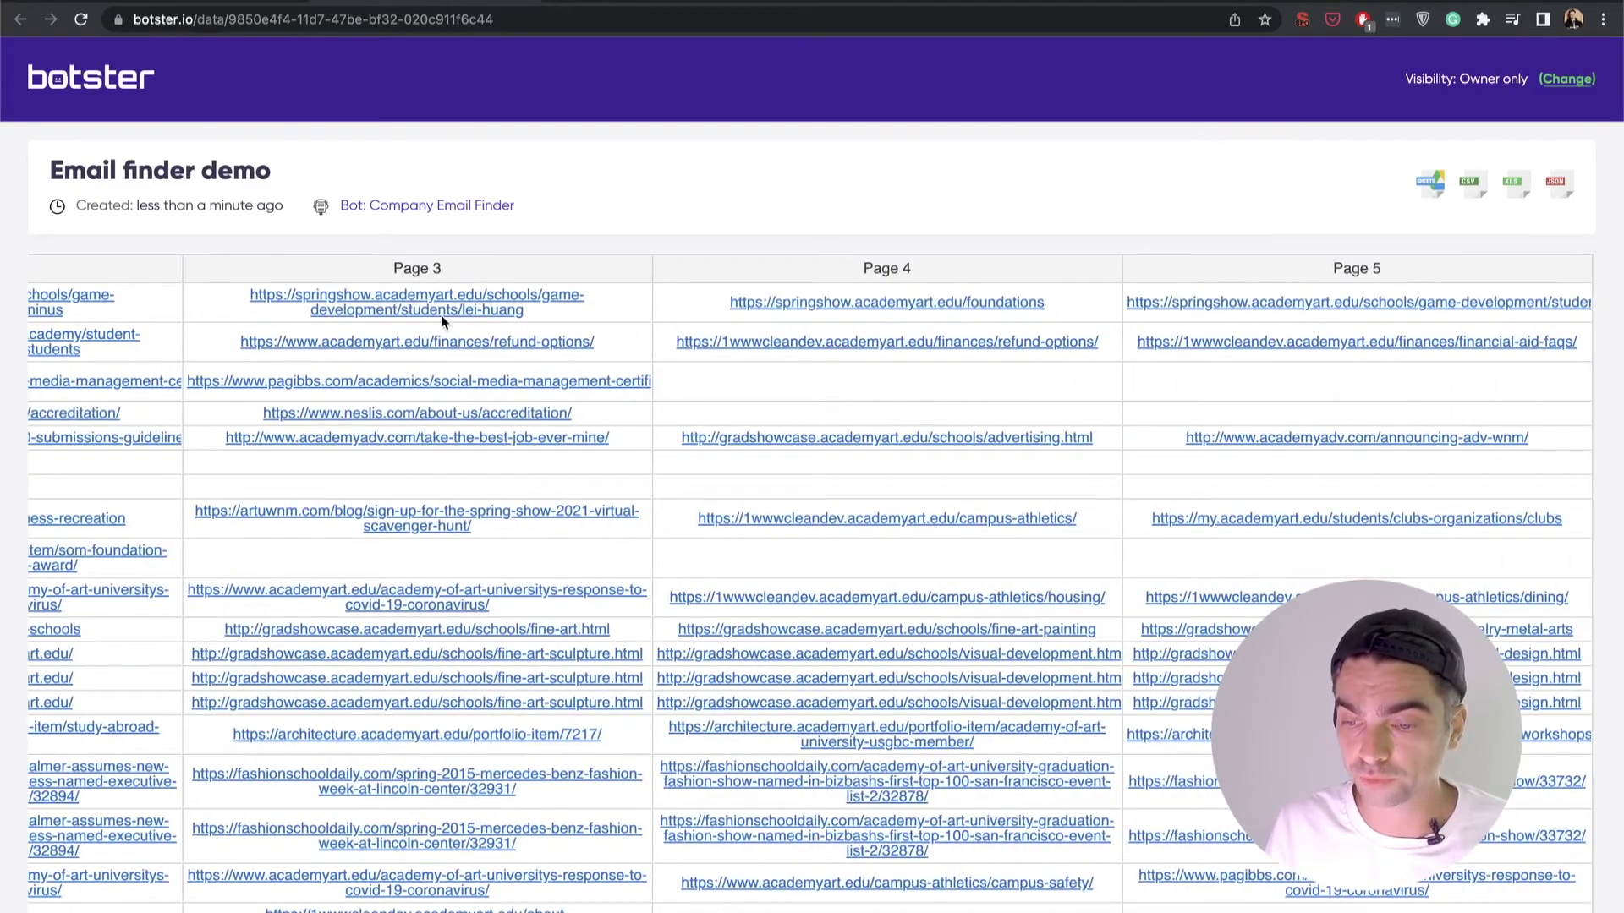
scroll(442, 319, left, 15)
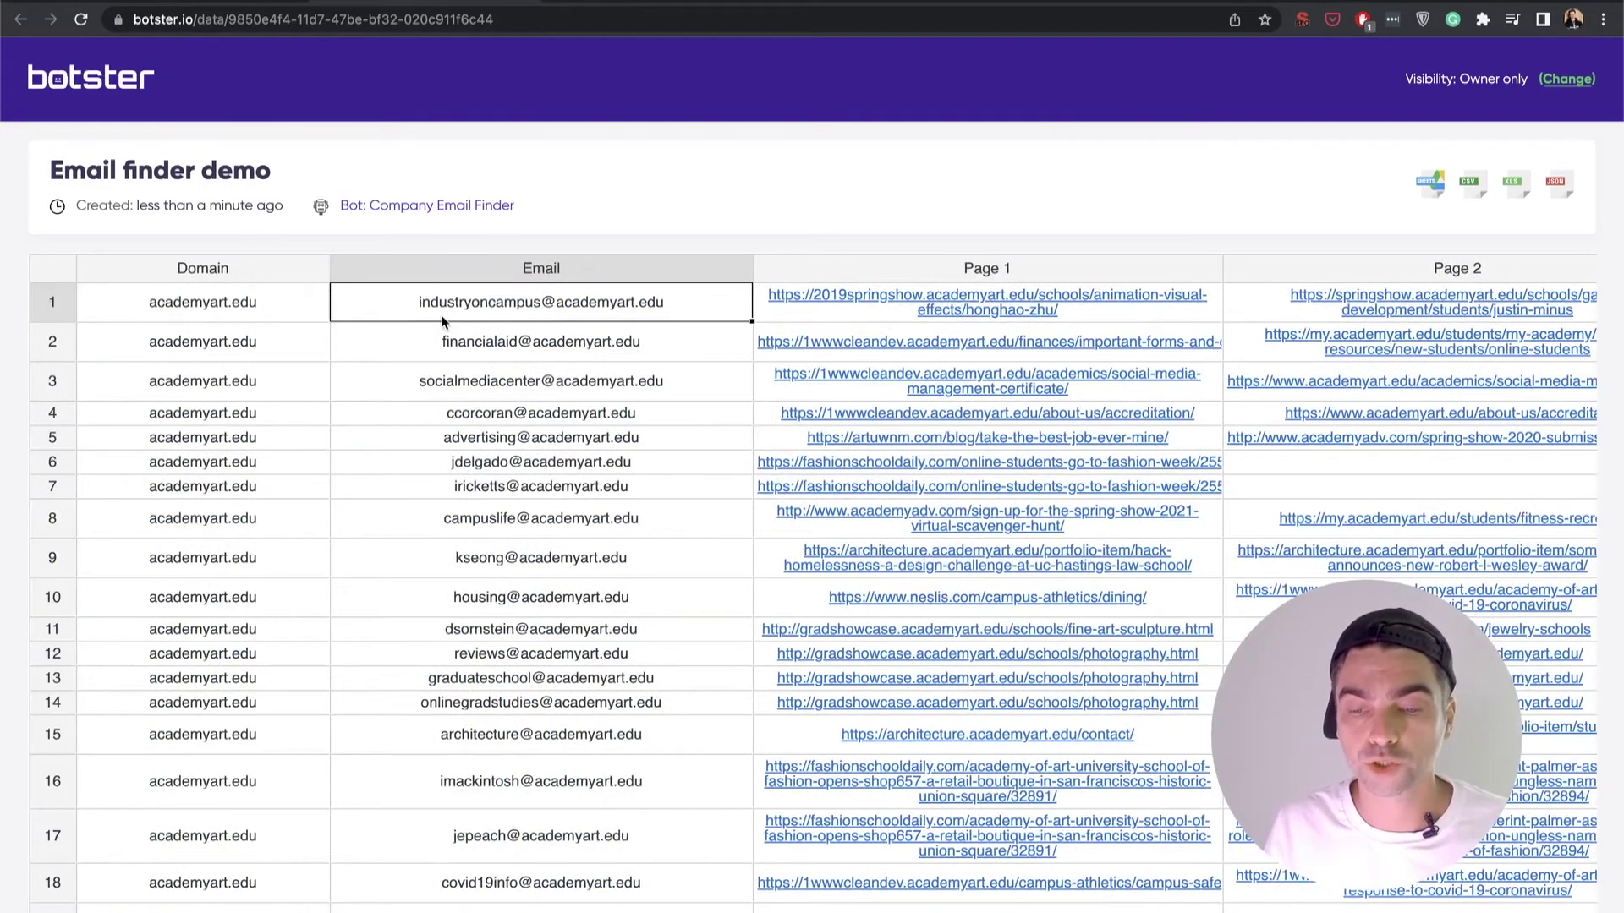
scroll(442, 320, right, 3)
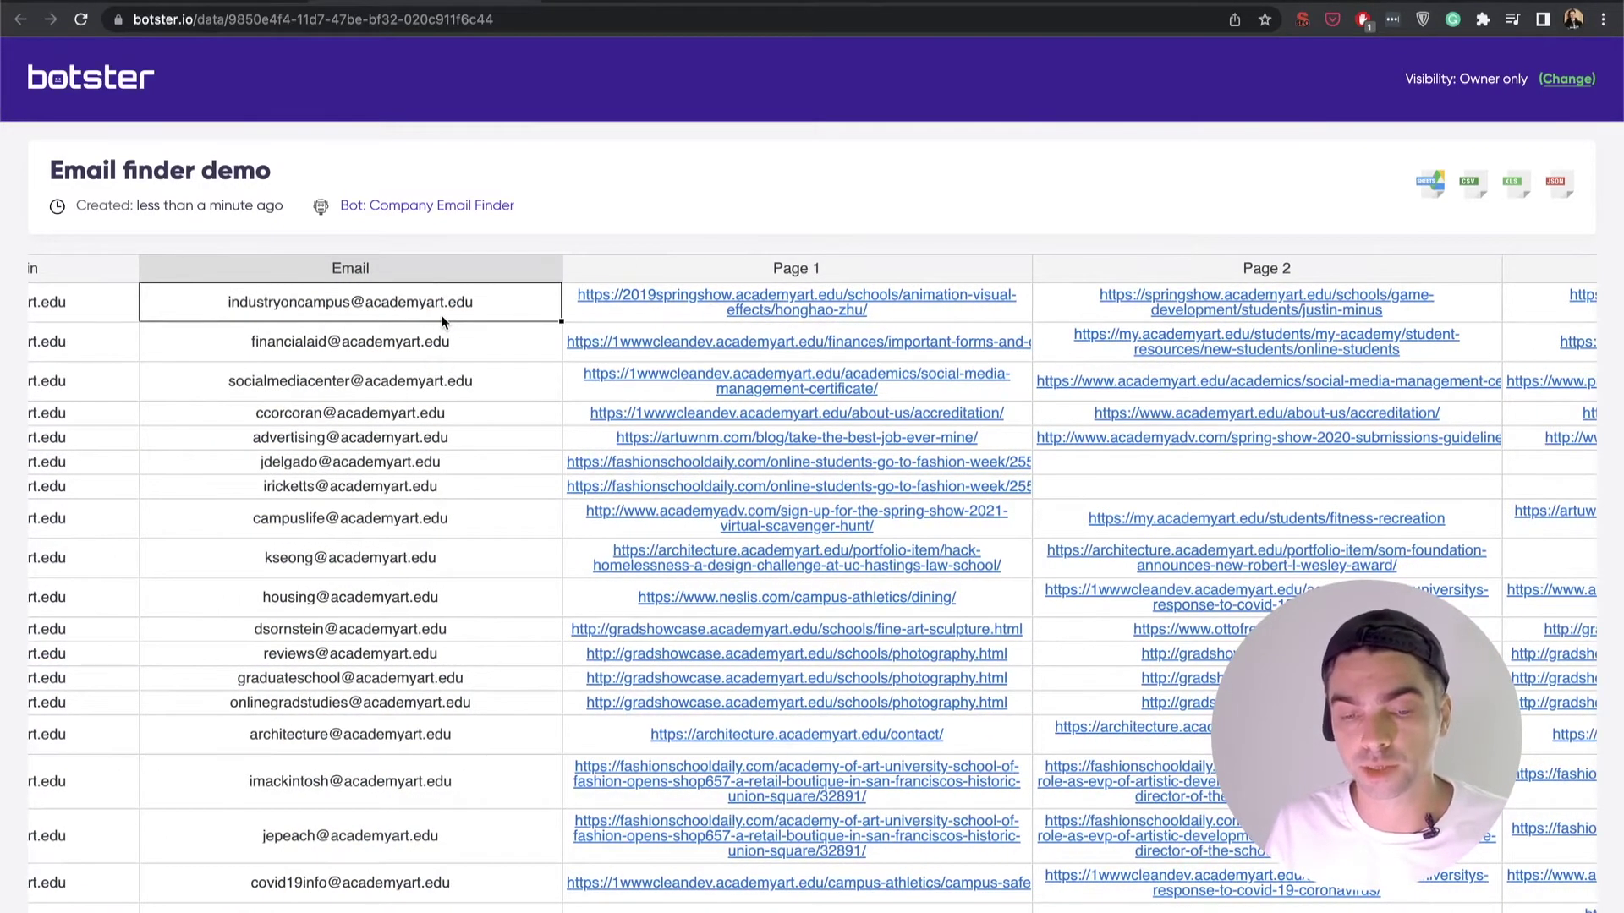
scroll(441, 319, right, 1)
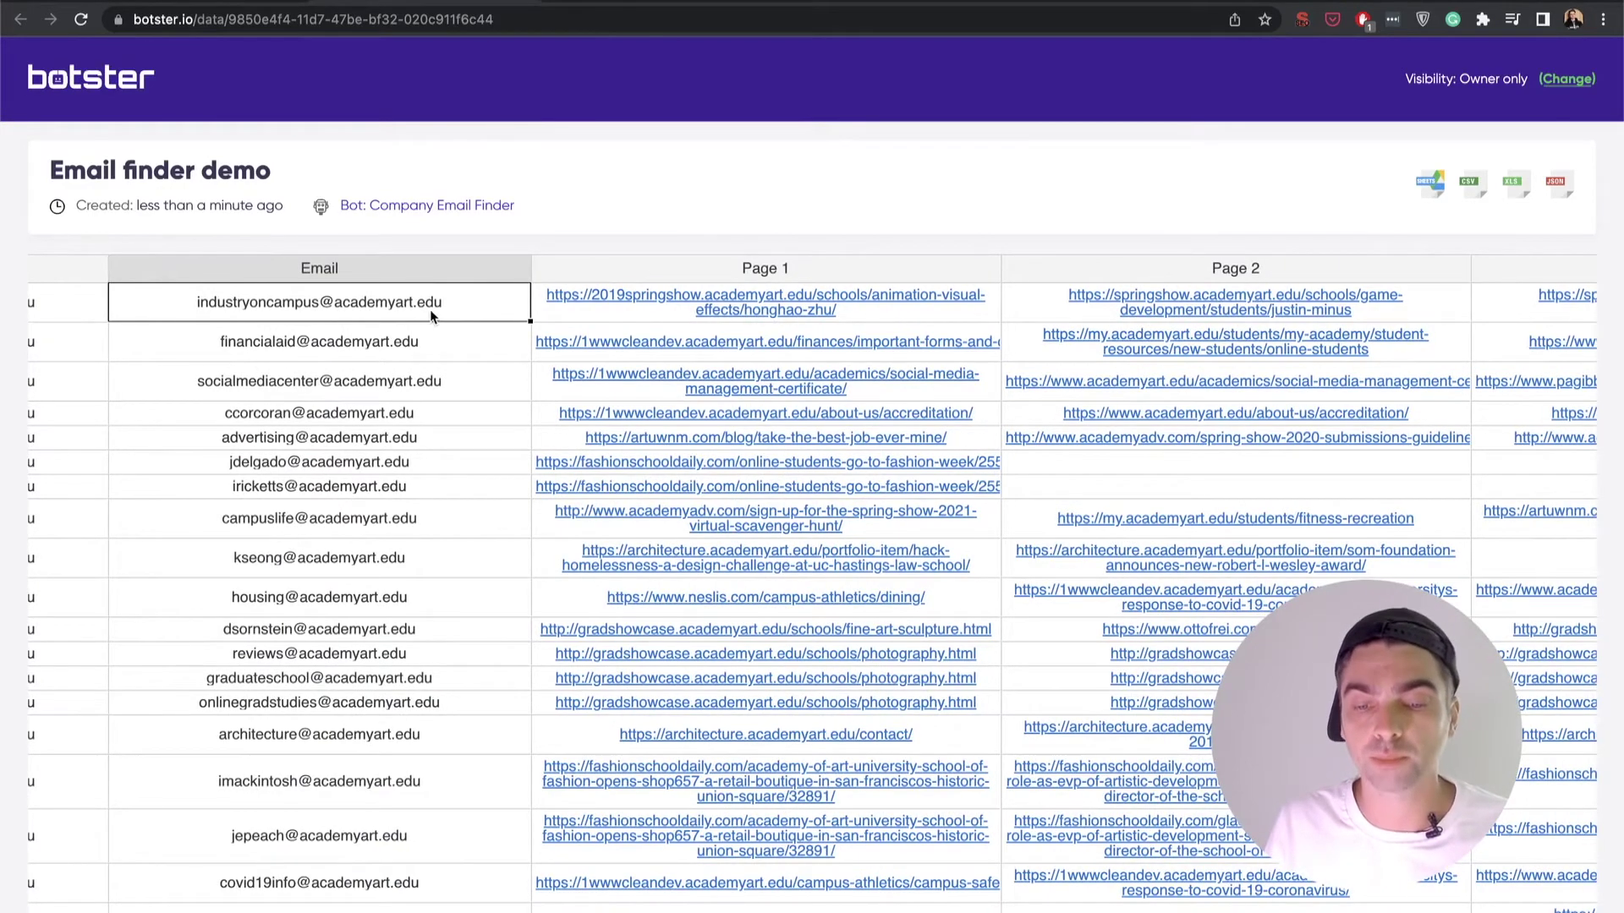
scroll(484, 315, right, 9)
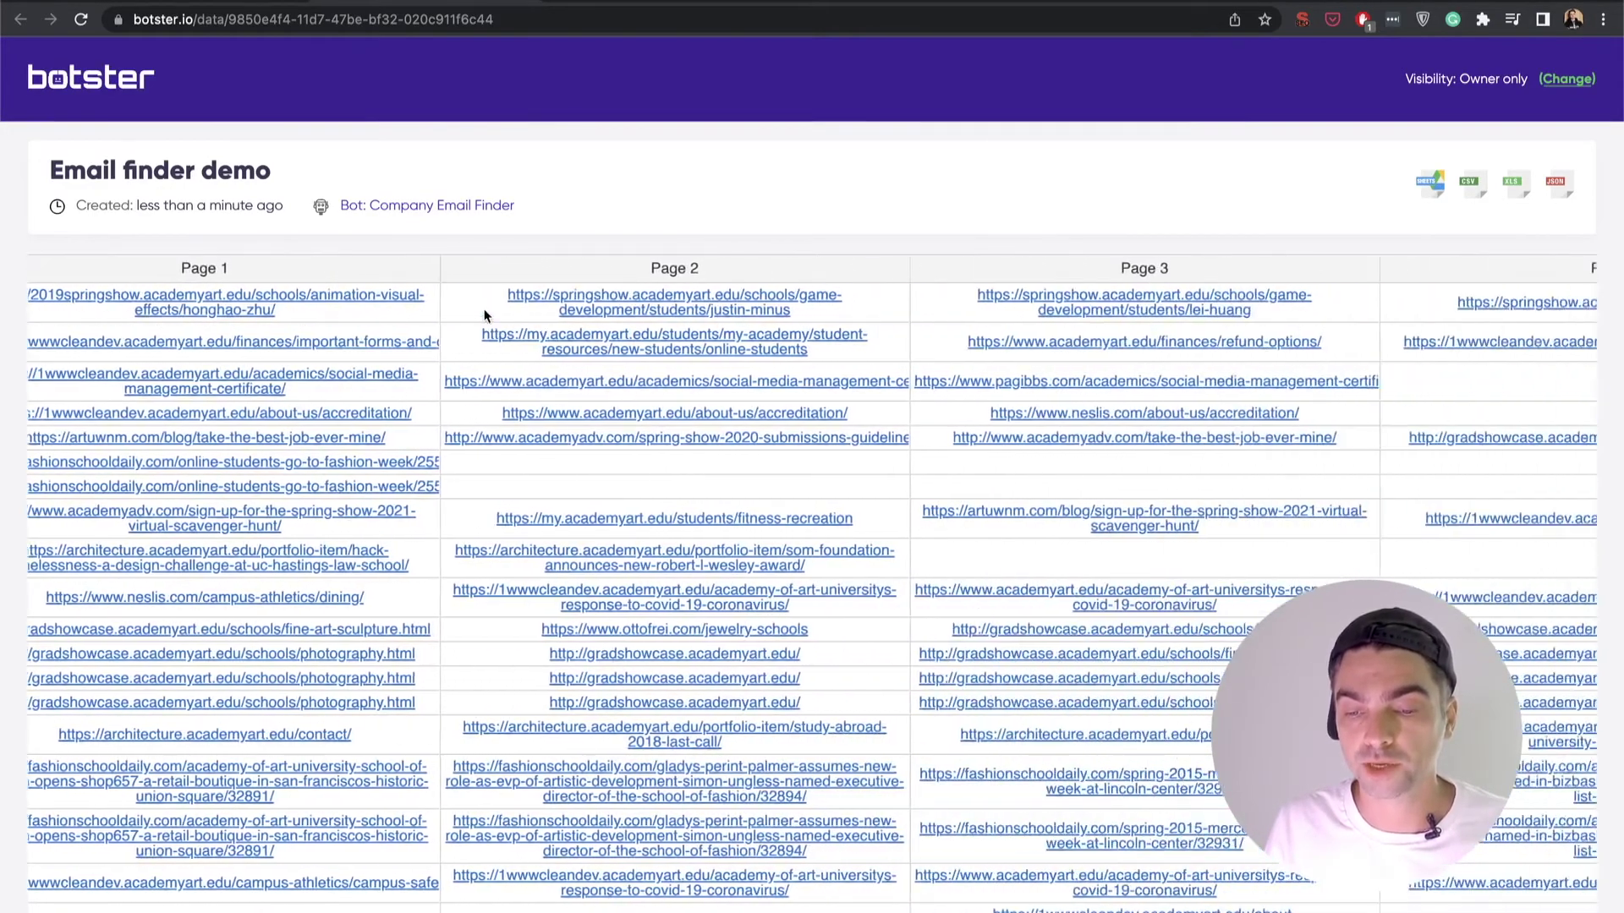
scroll(483, 307, right, 10)
scroll(1025, 273, left, 20)
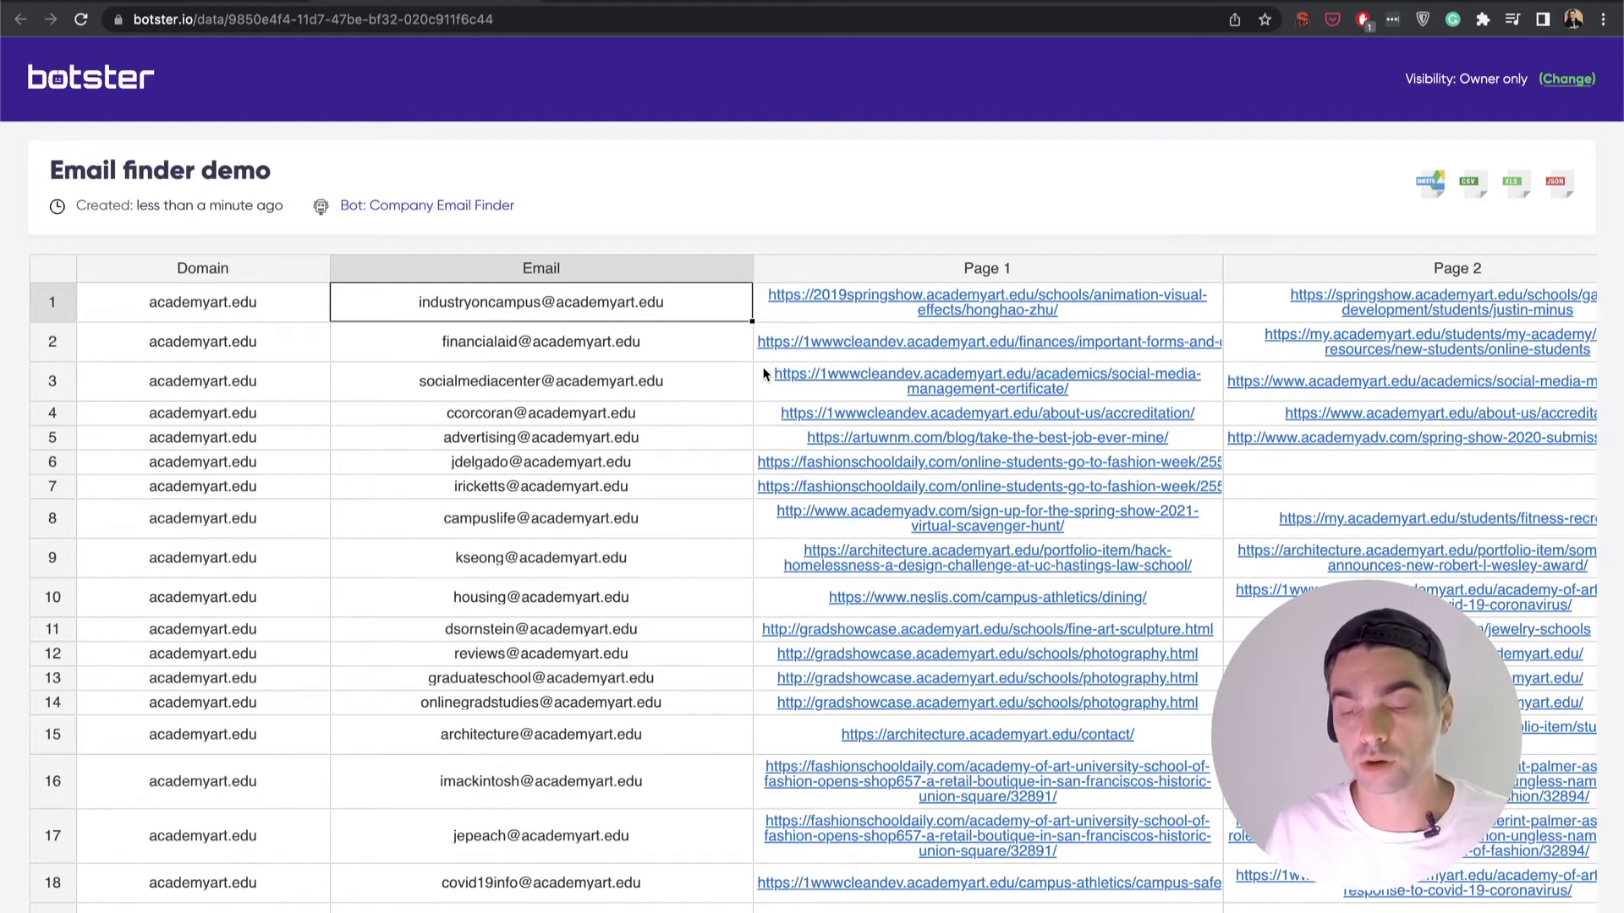
- Scroll down the results table to row 552
scroll(764, 374, right, 5)
scroll(764, 373, right, 10)
scroll(763, 373, left, 15)
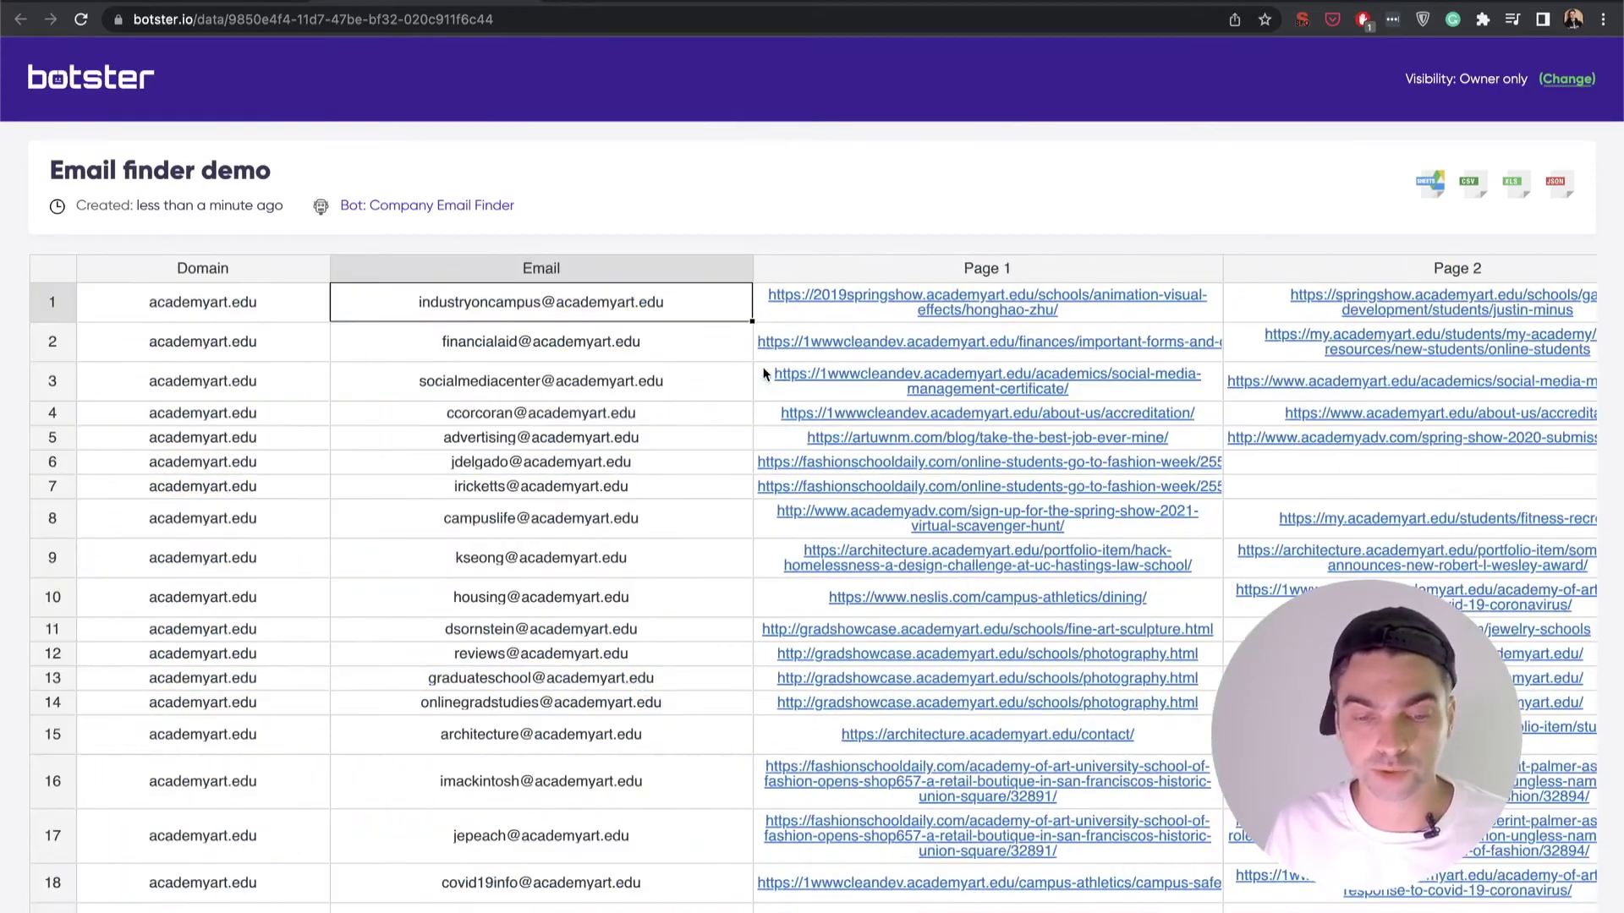
scroll(57, 417, down, 20)
scroll(58, 417, up, 3)
scroll(59, 380, down, 8)
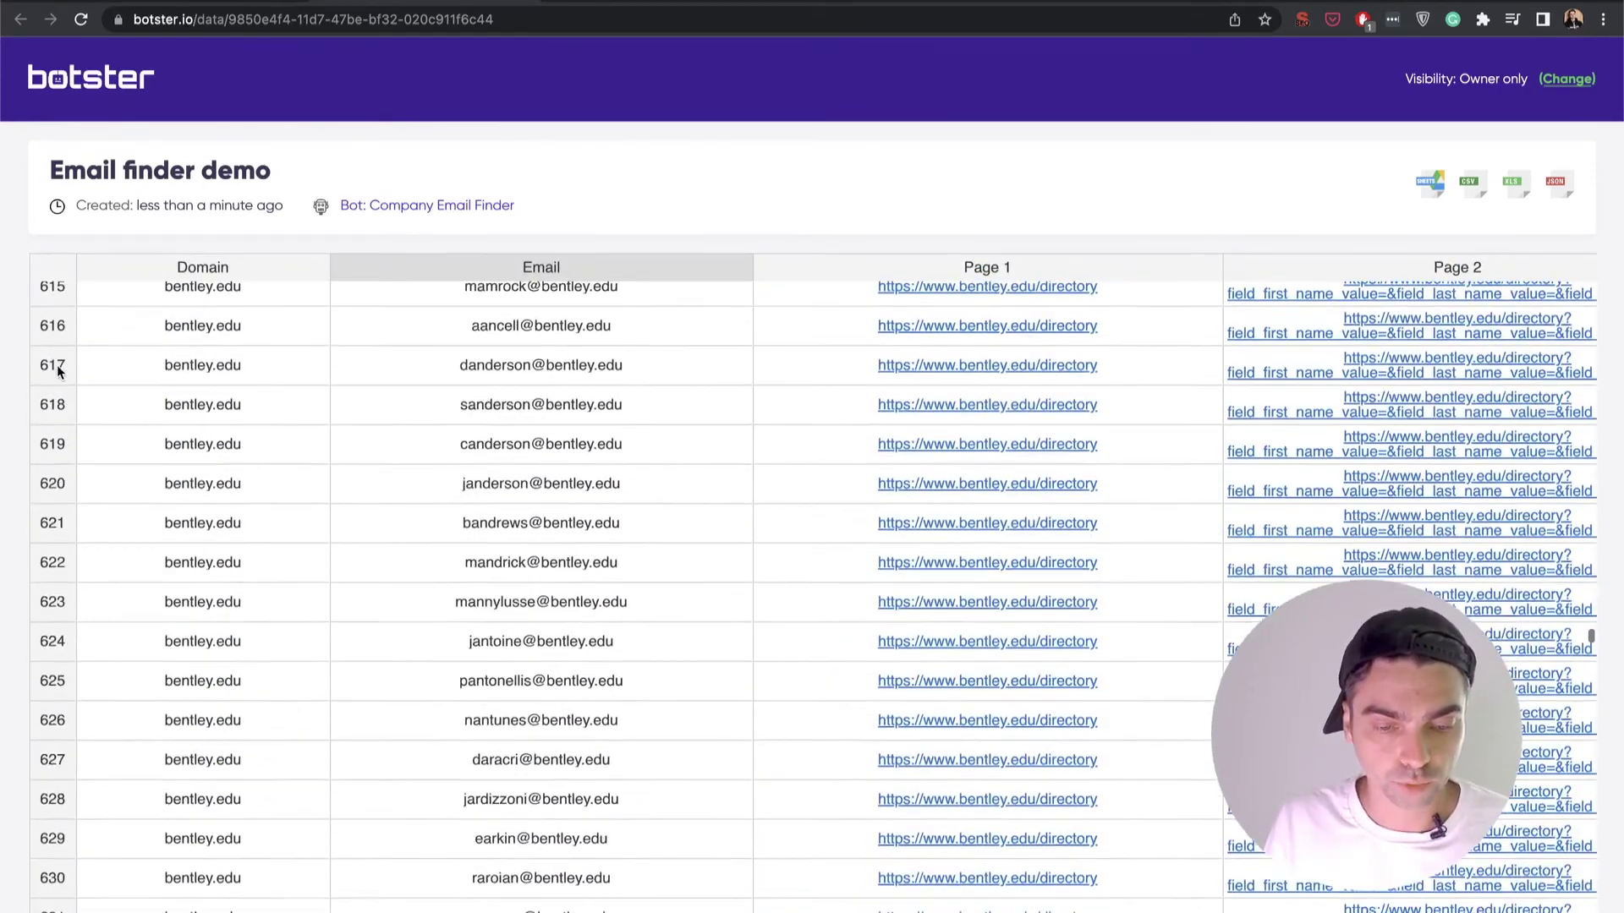
scroll(57, 372, down, 20)
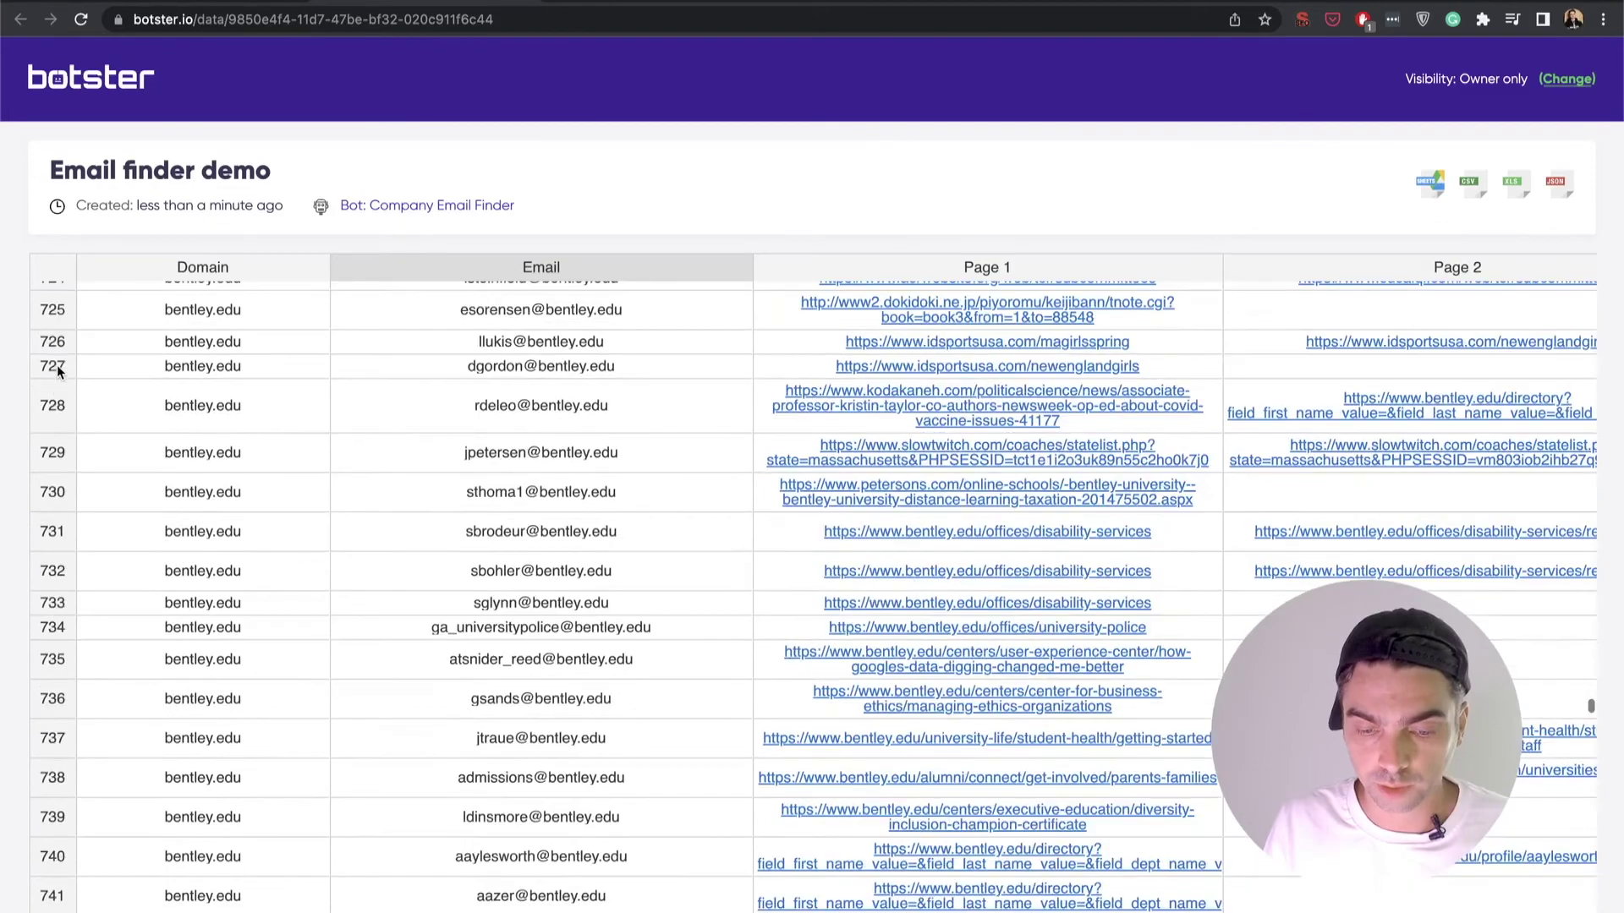
scroll(58, 370, down, 16)
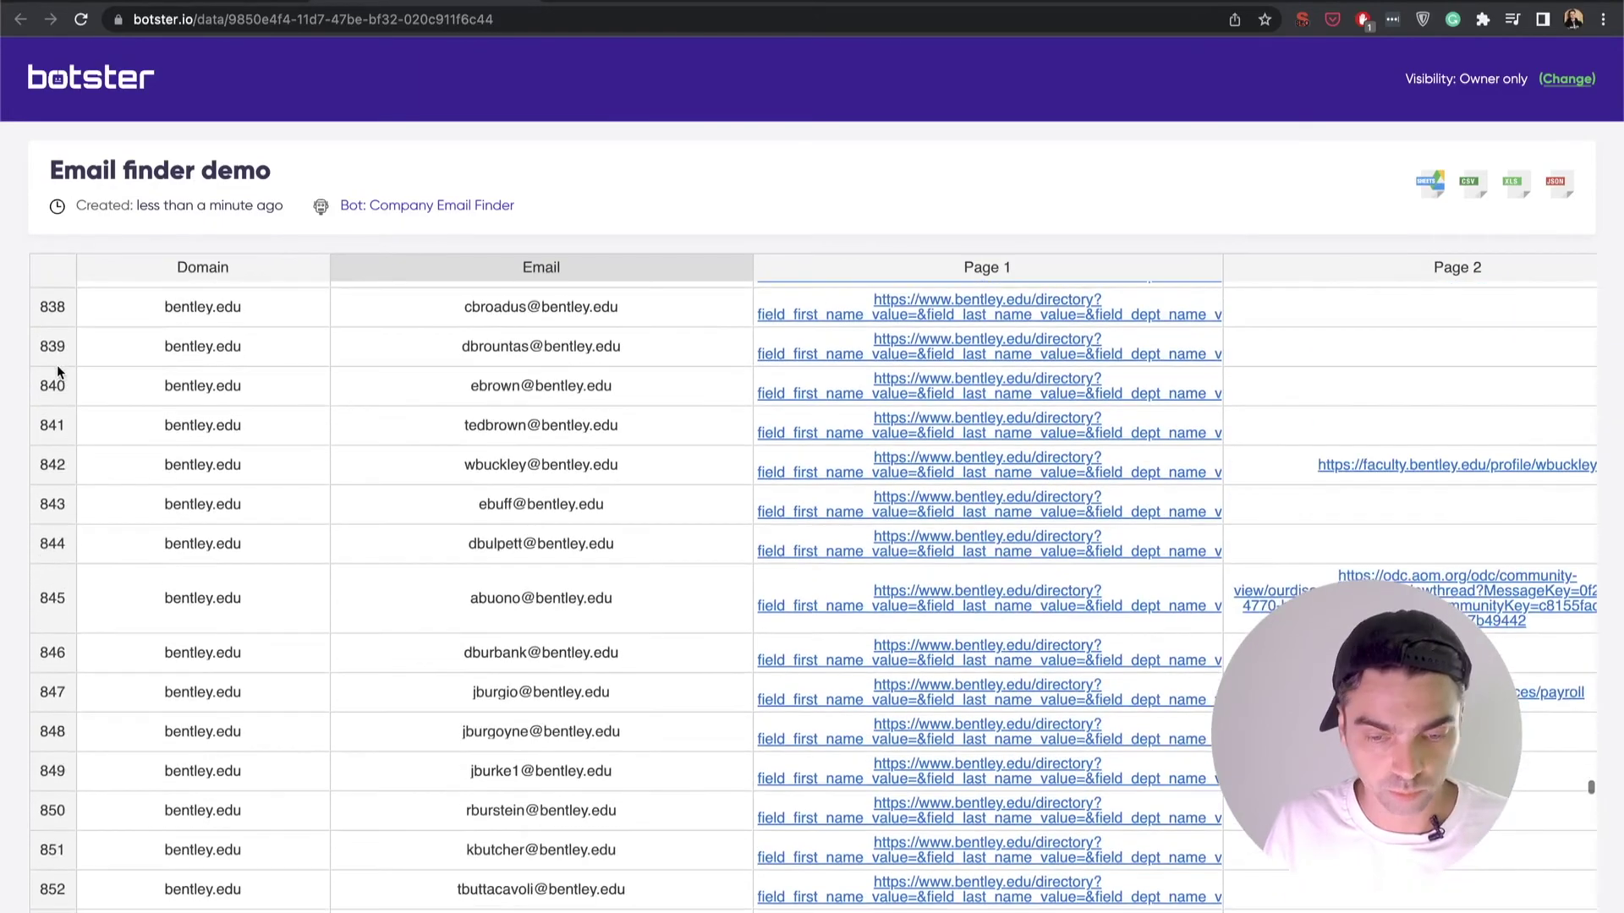
scroll(57, 370, down, 19)
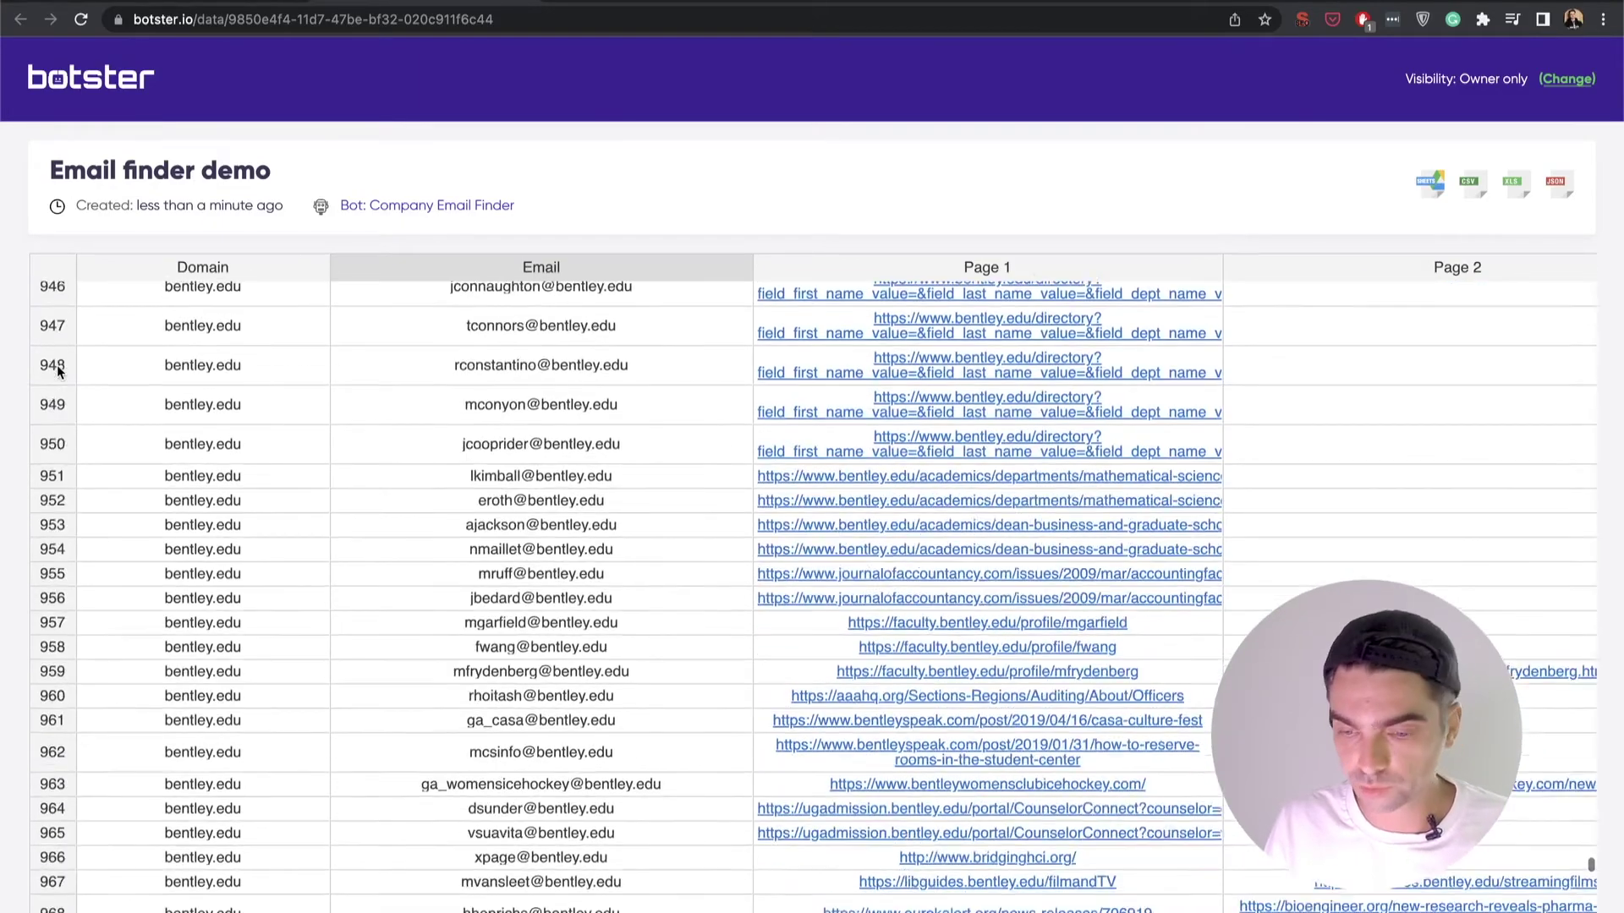
scroll(57, 370, down, 15)
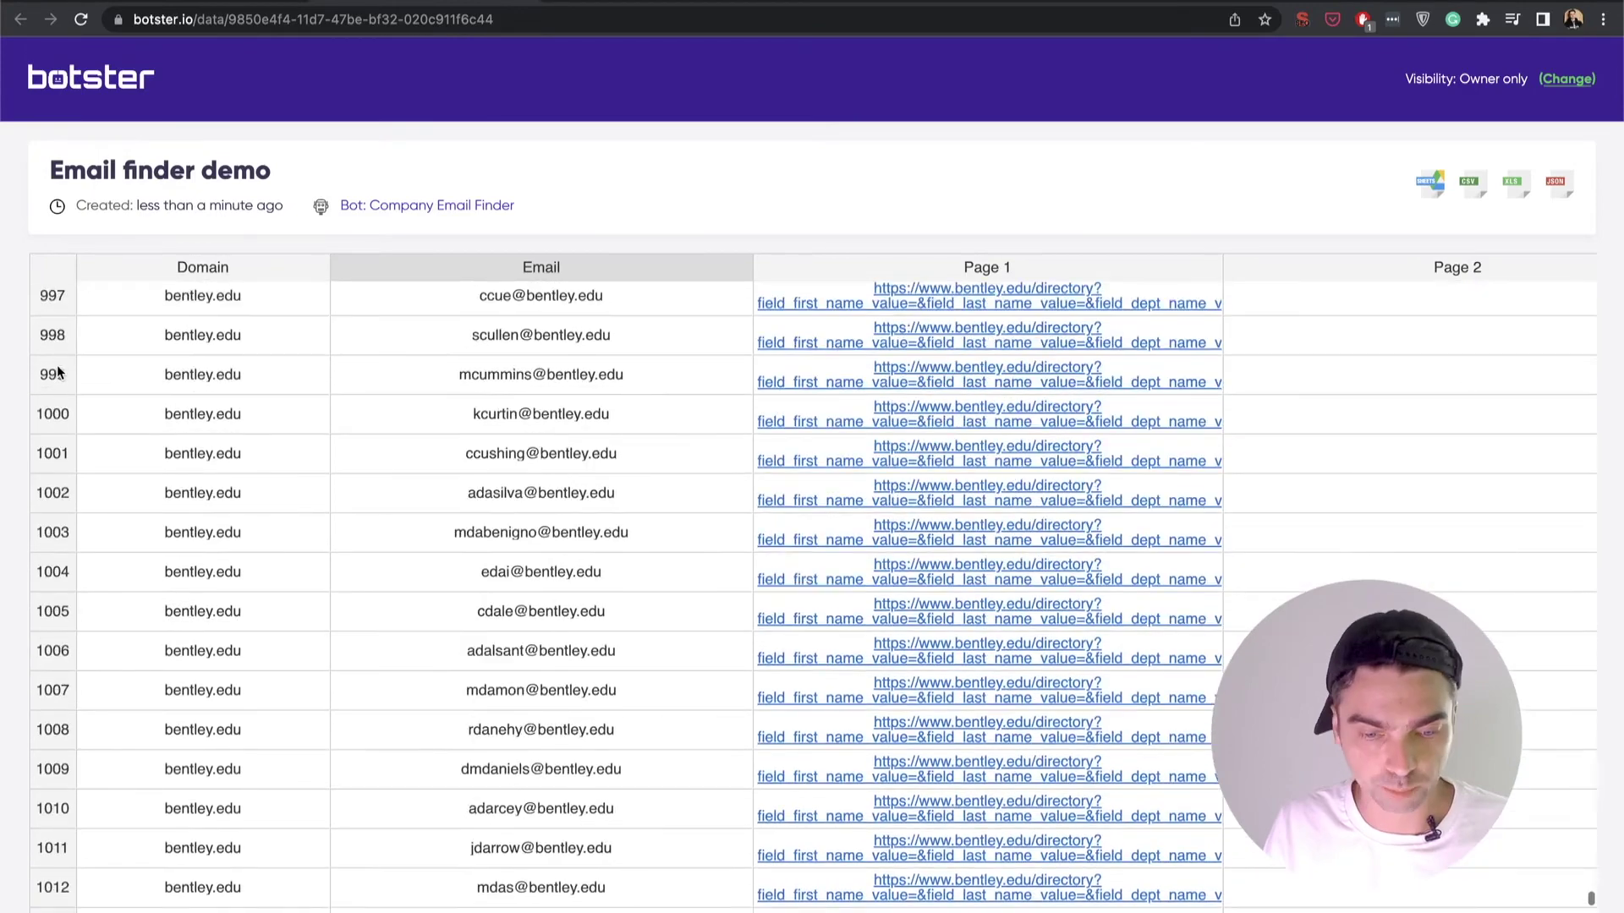
scroll(58, 363, down, 12)
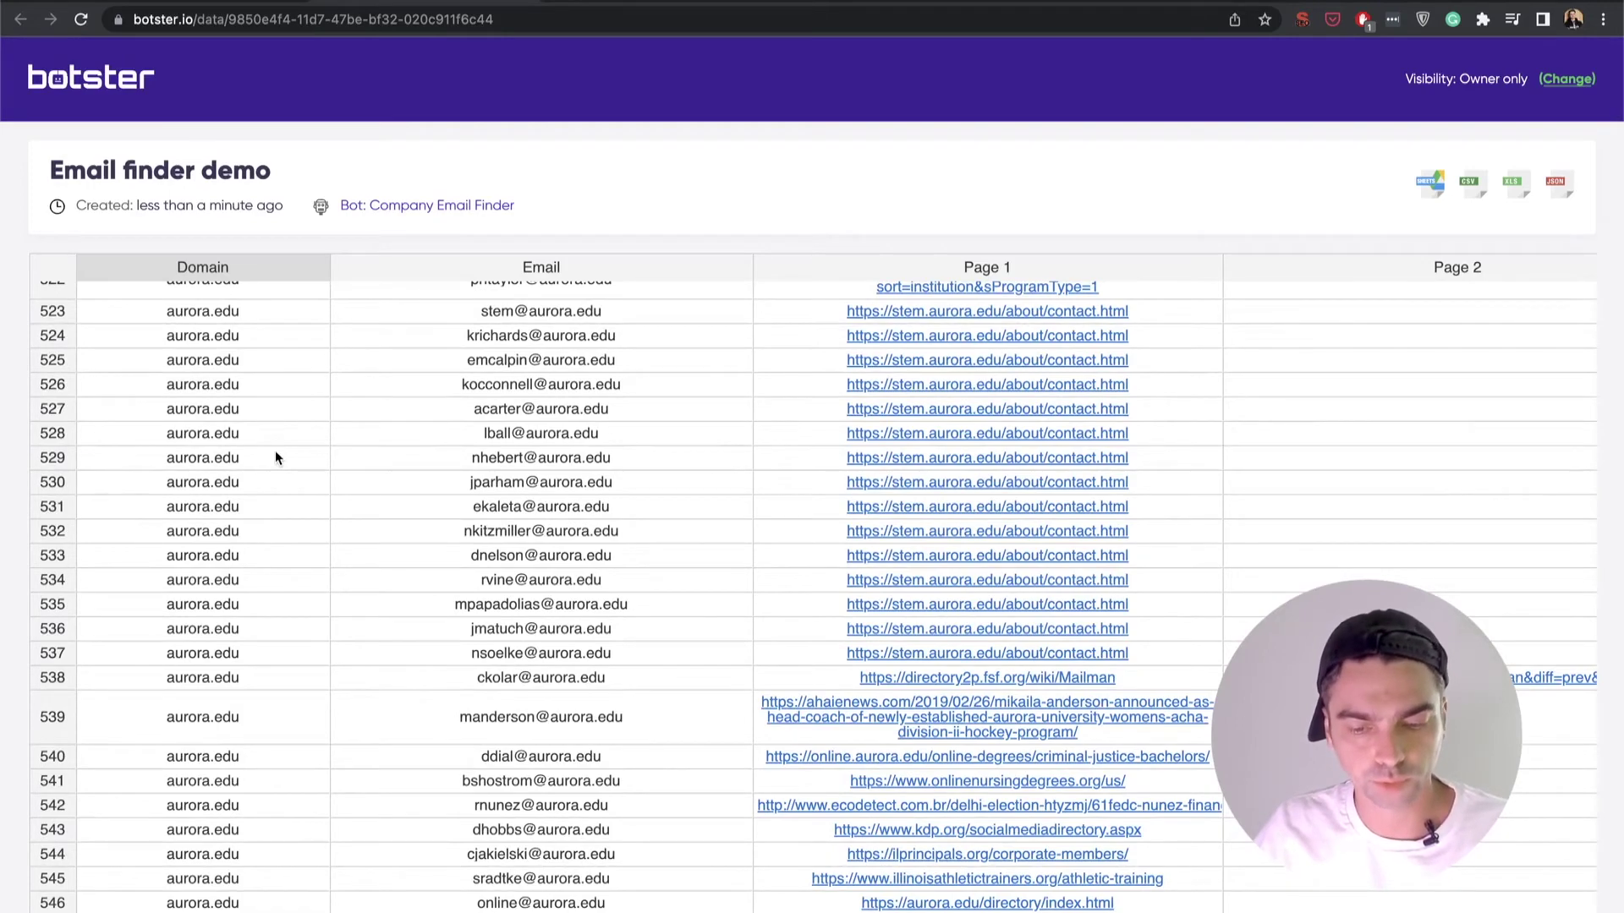
scroll(275, 457, down, 1)
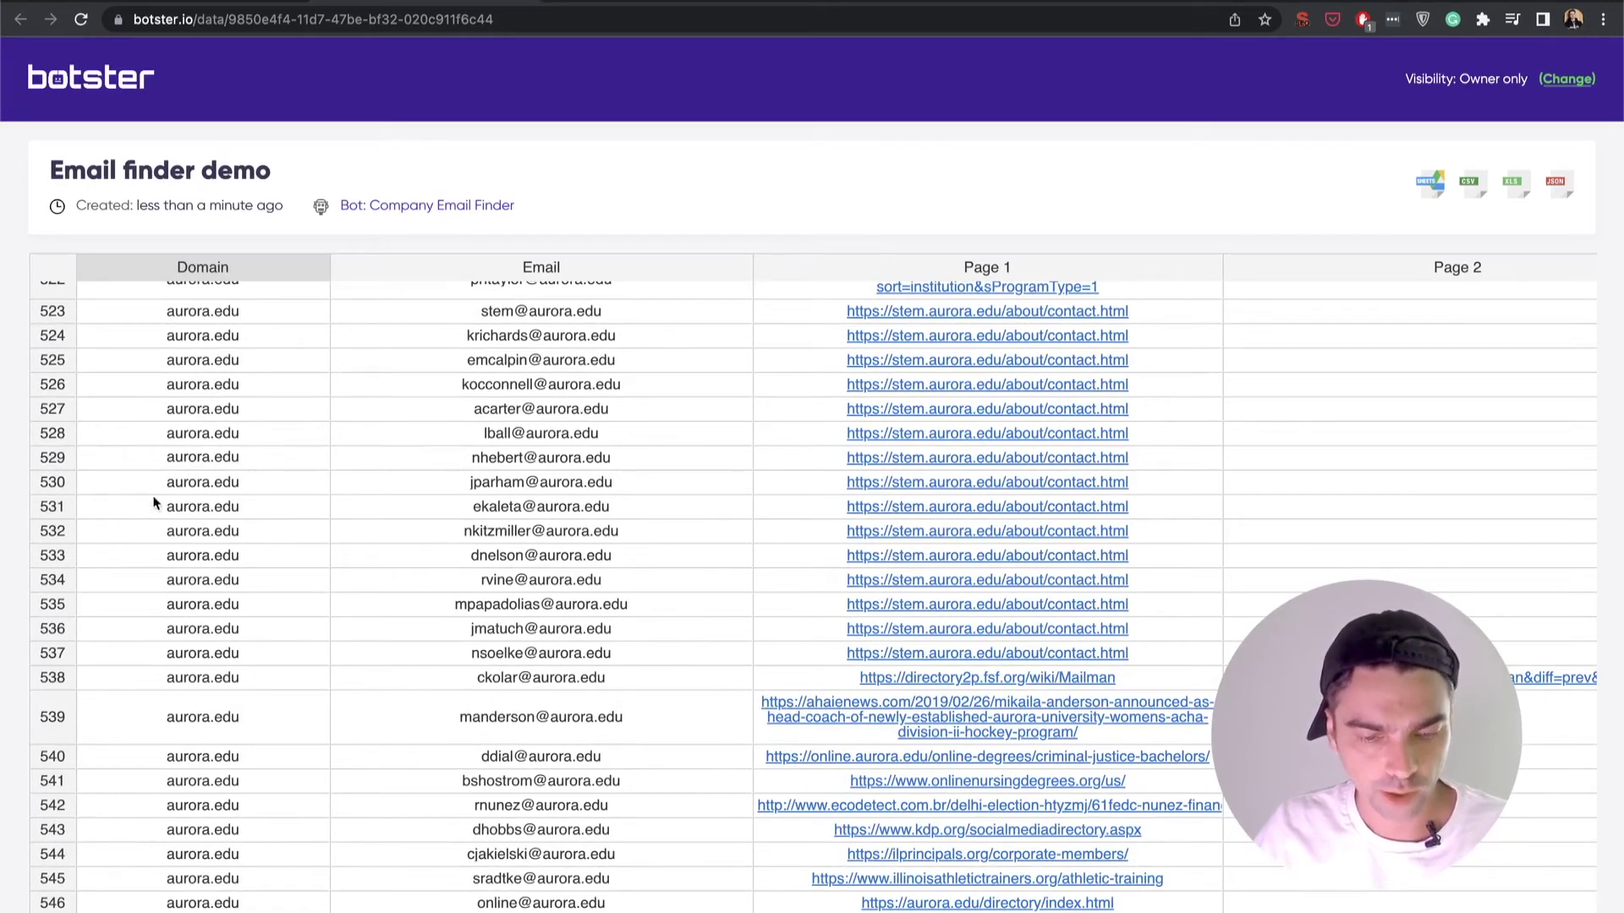
scroll(49, 509, down, 5)
scroll(49, 516, down, 1)
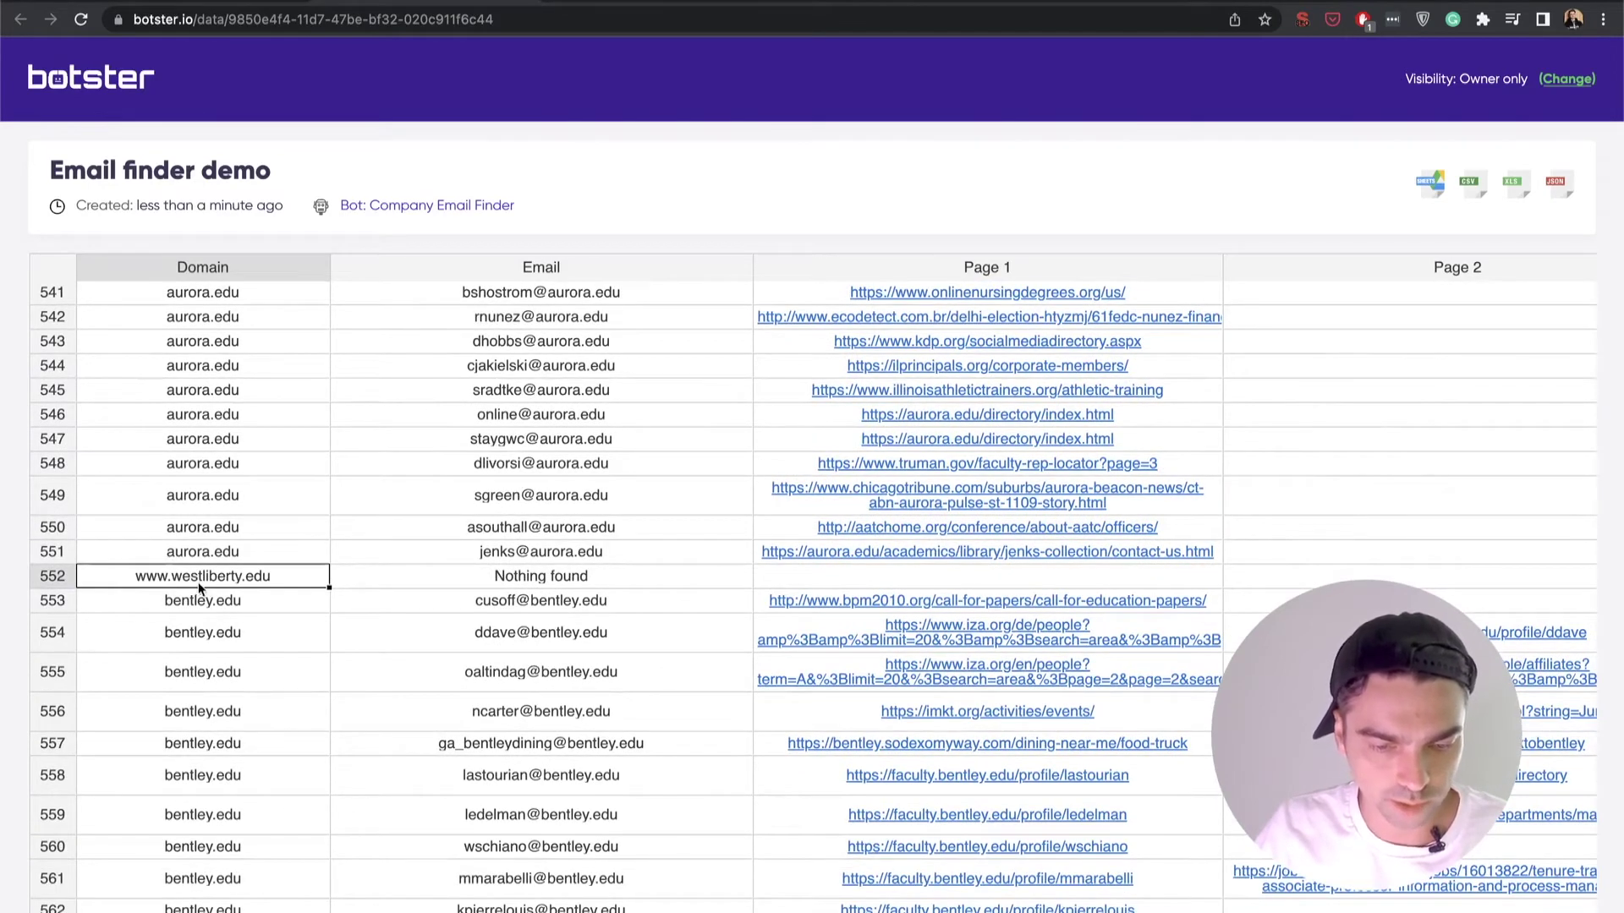
click(478, 575)
click(155, 576)
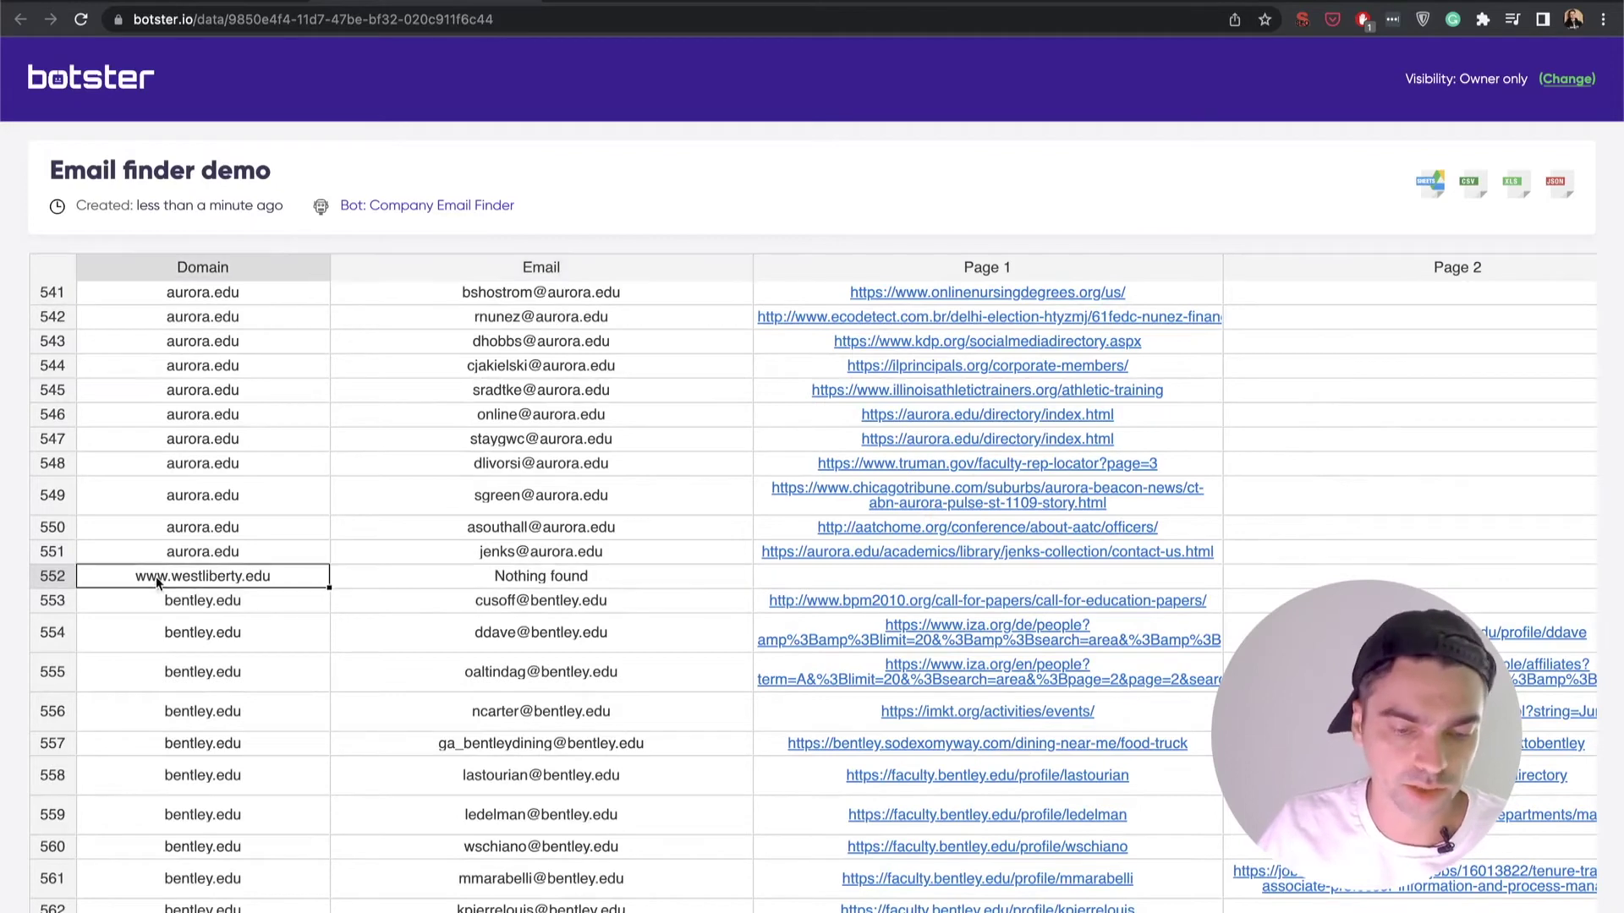
key(super+Tab)
click(245, 580)
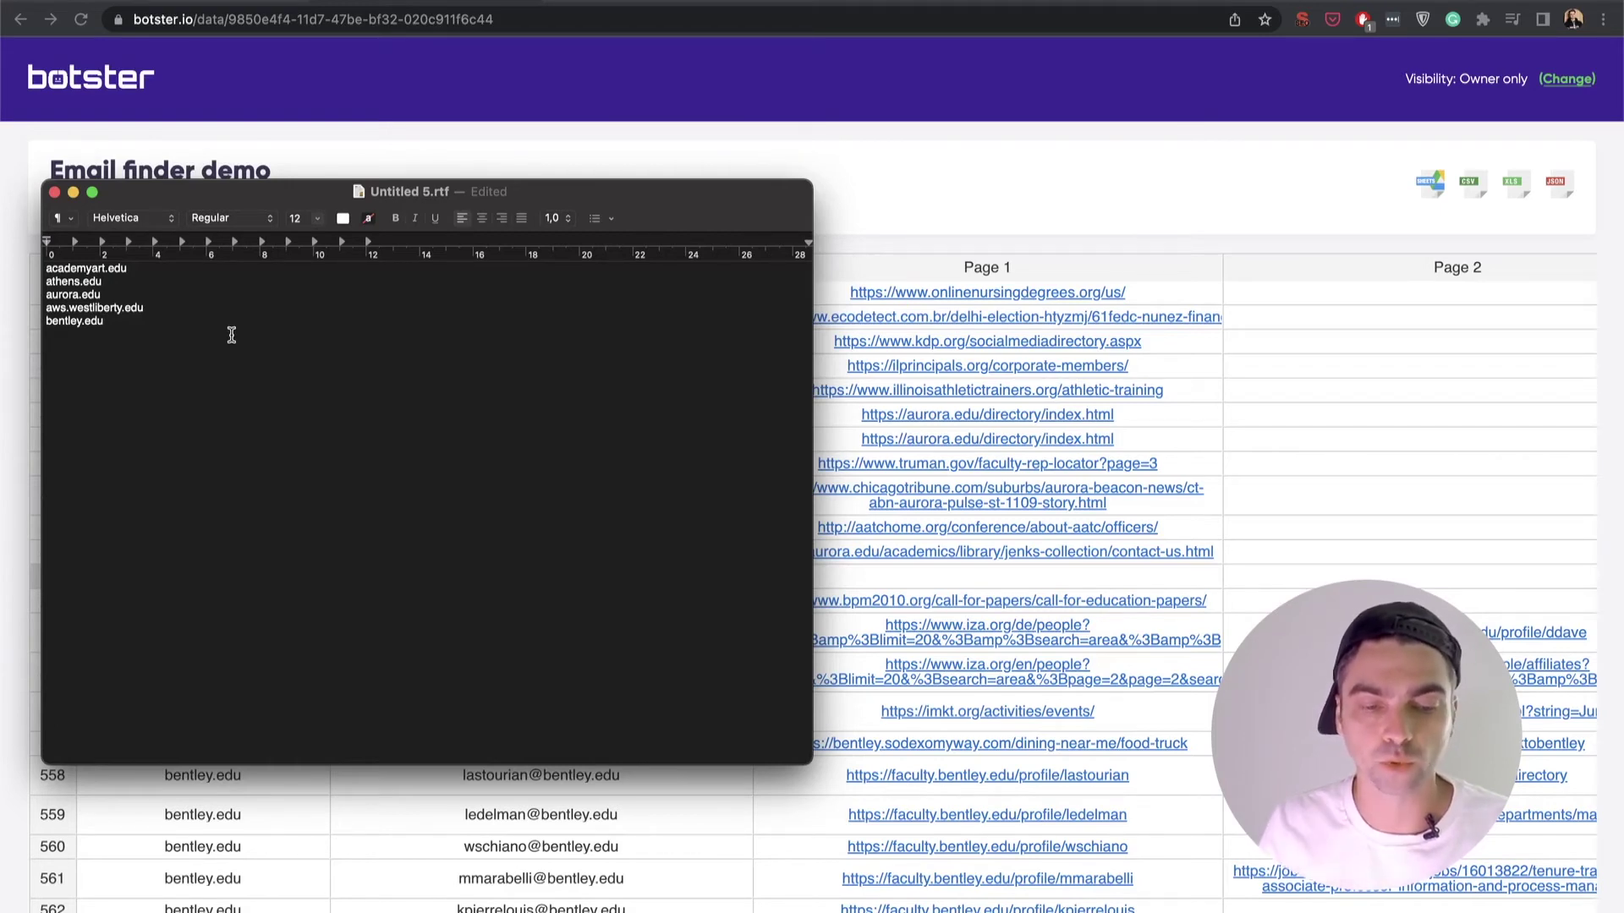
- Select 'westliberty.edu' from the aws.westliberty.edu line and return to the results
key(shift+alt+Left)
key(shift+alt+Left)
key(ctrl+c)
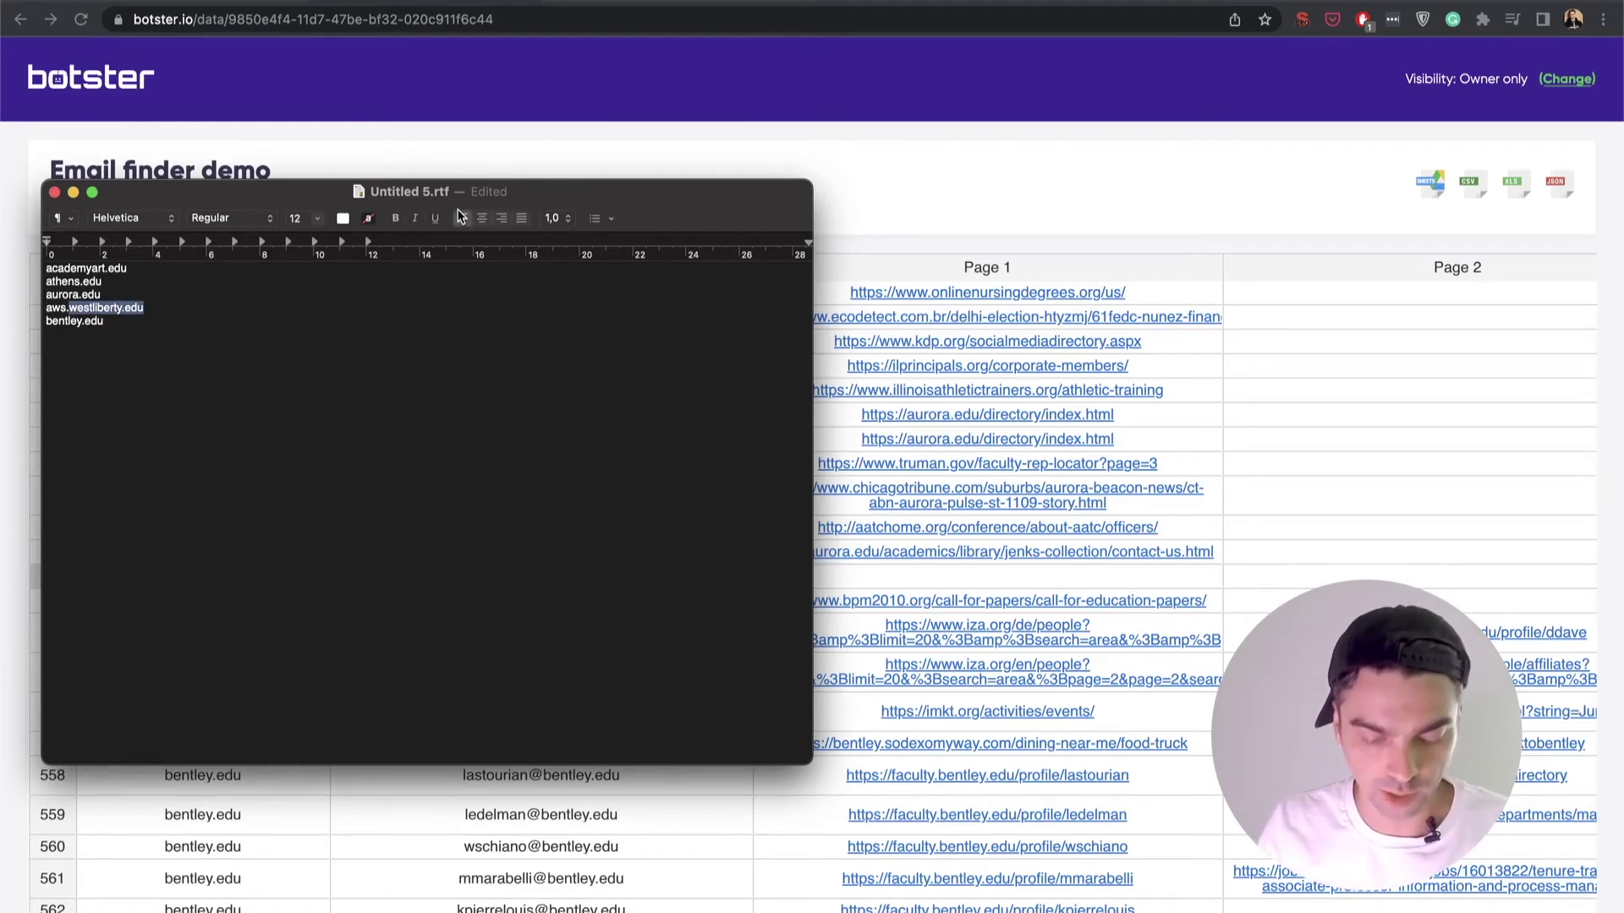
key(super+Tab)
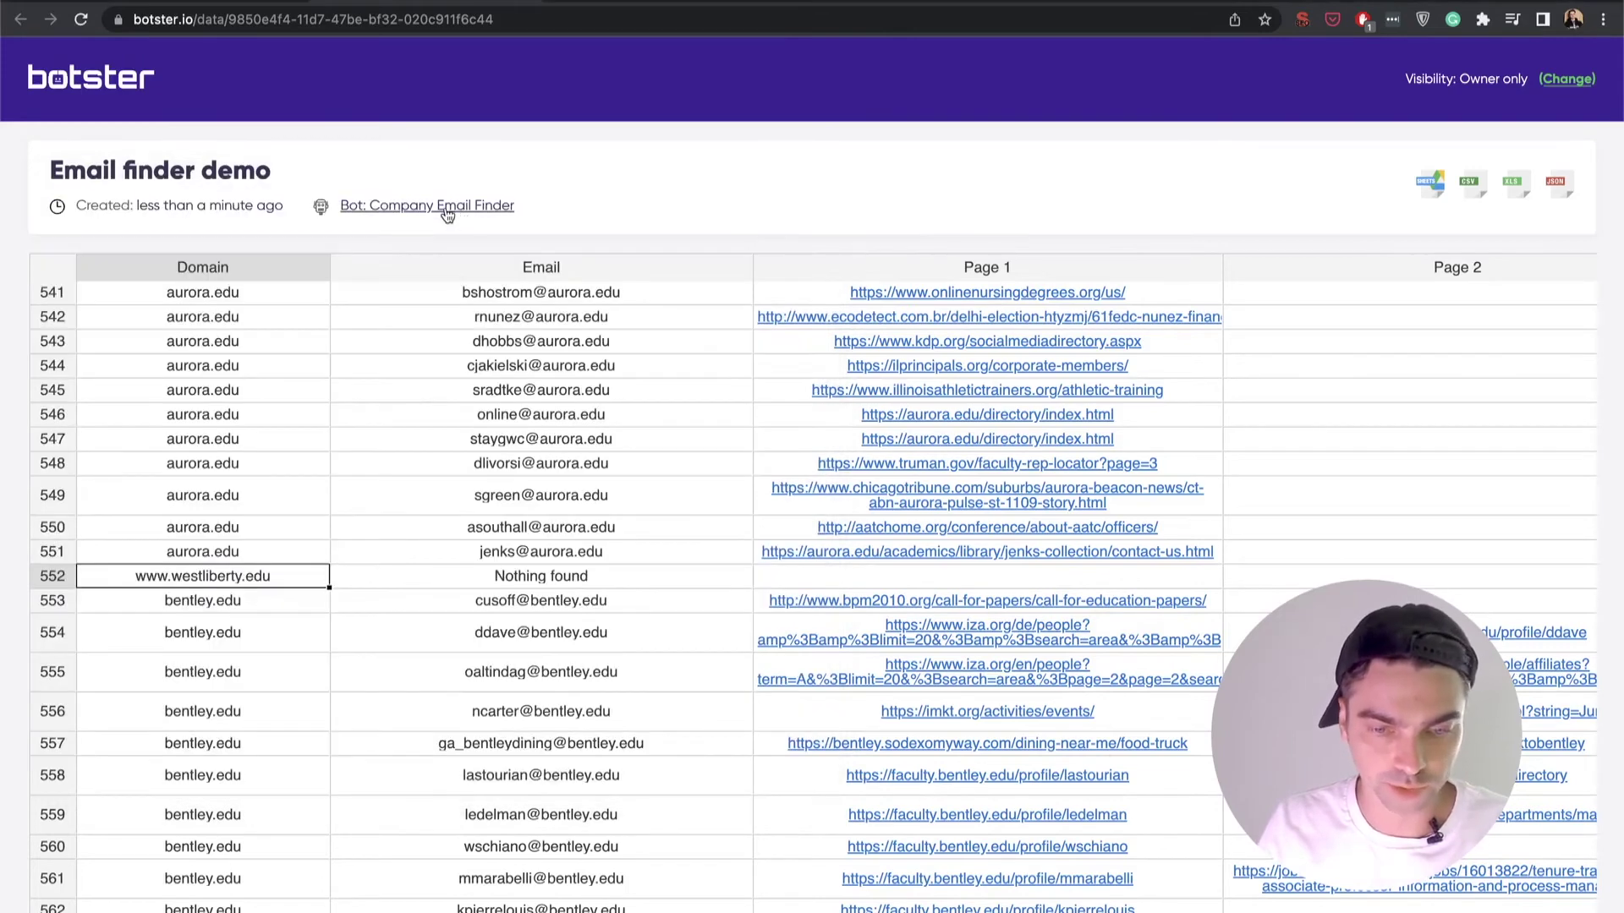
- Start a new Company Email Finder run named 'Westliberty edu'
click(444, 206)
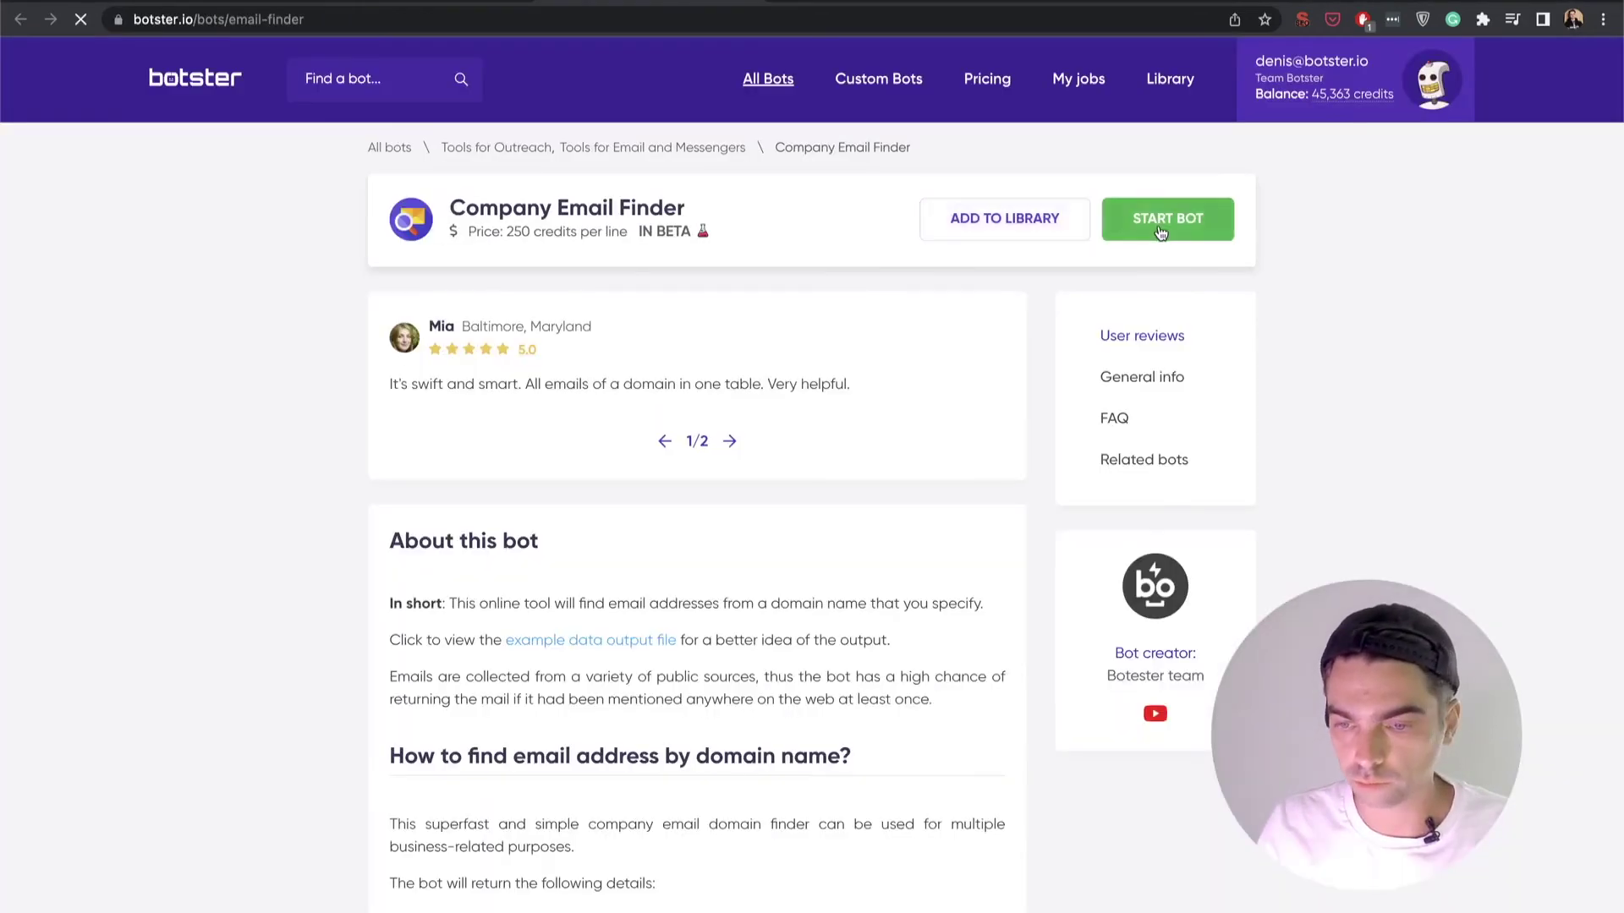
click(1161, 232)
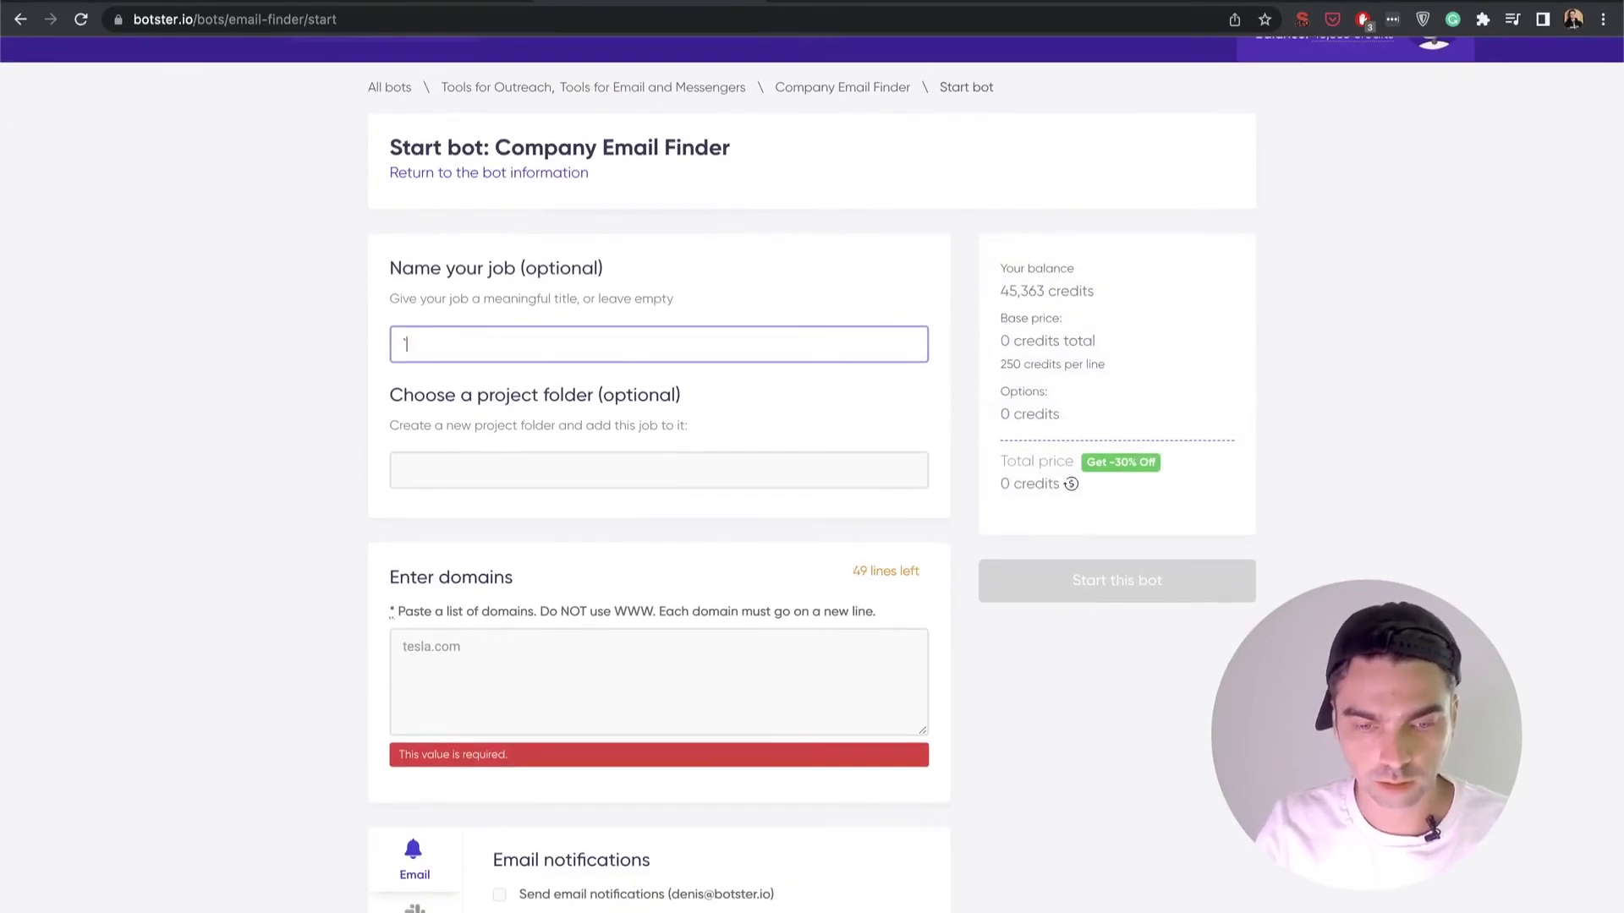
text(West)
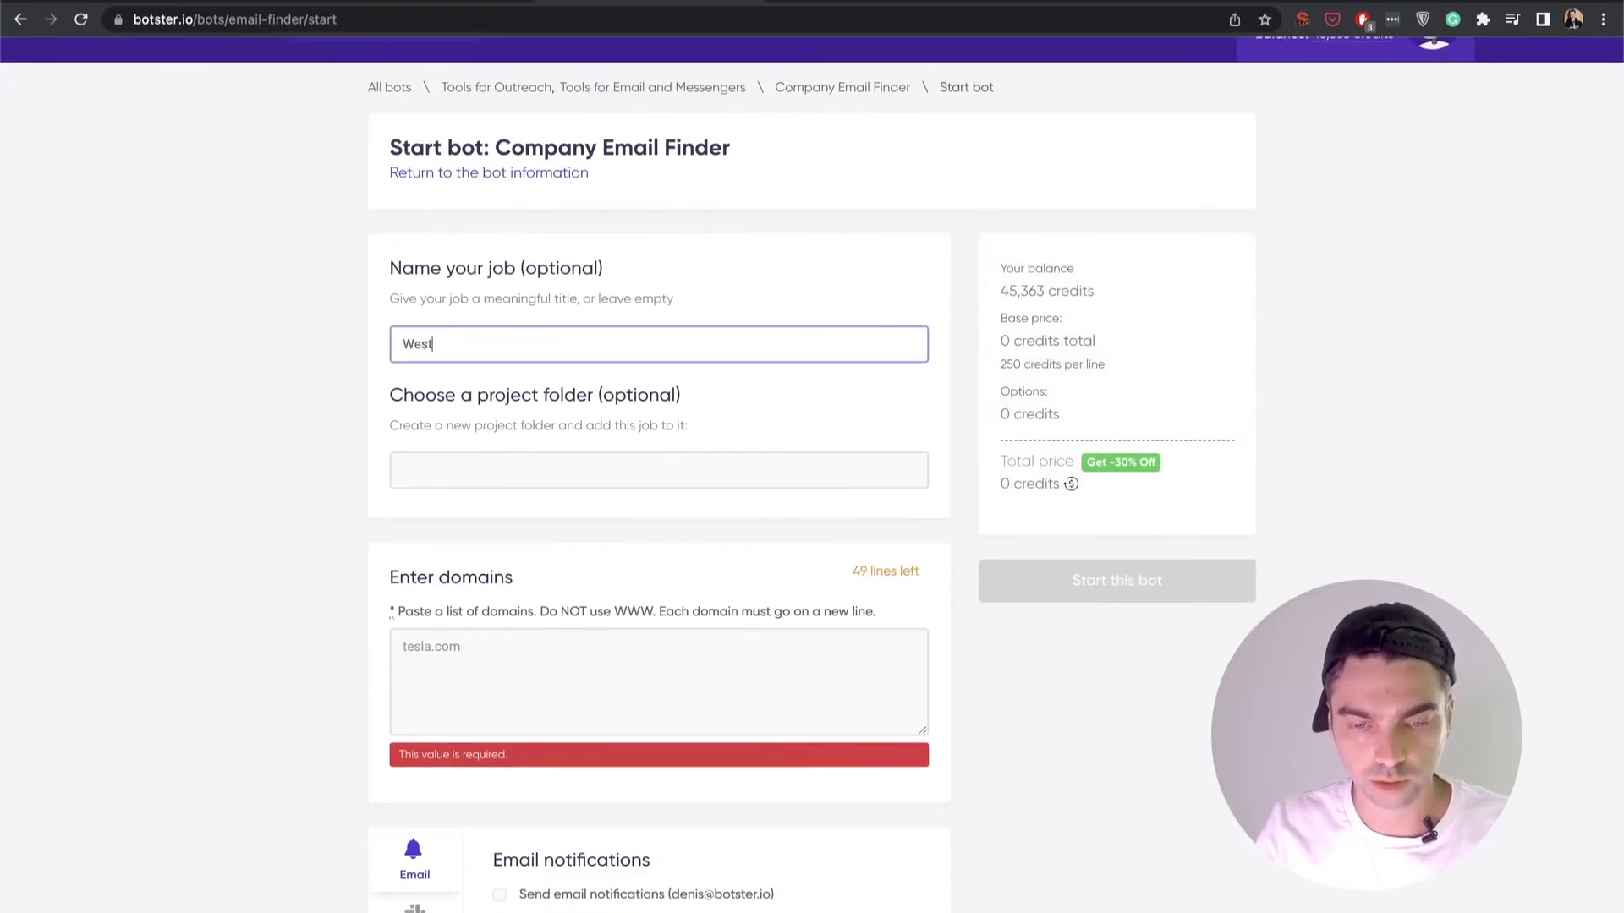
text(libe)
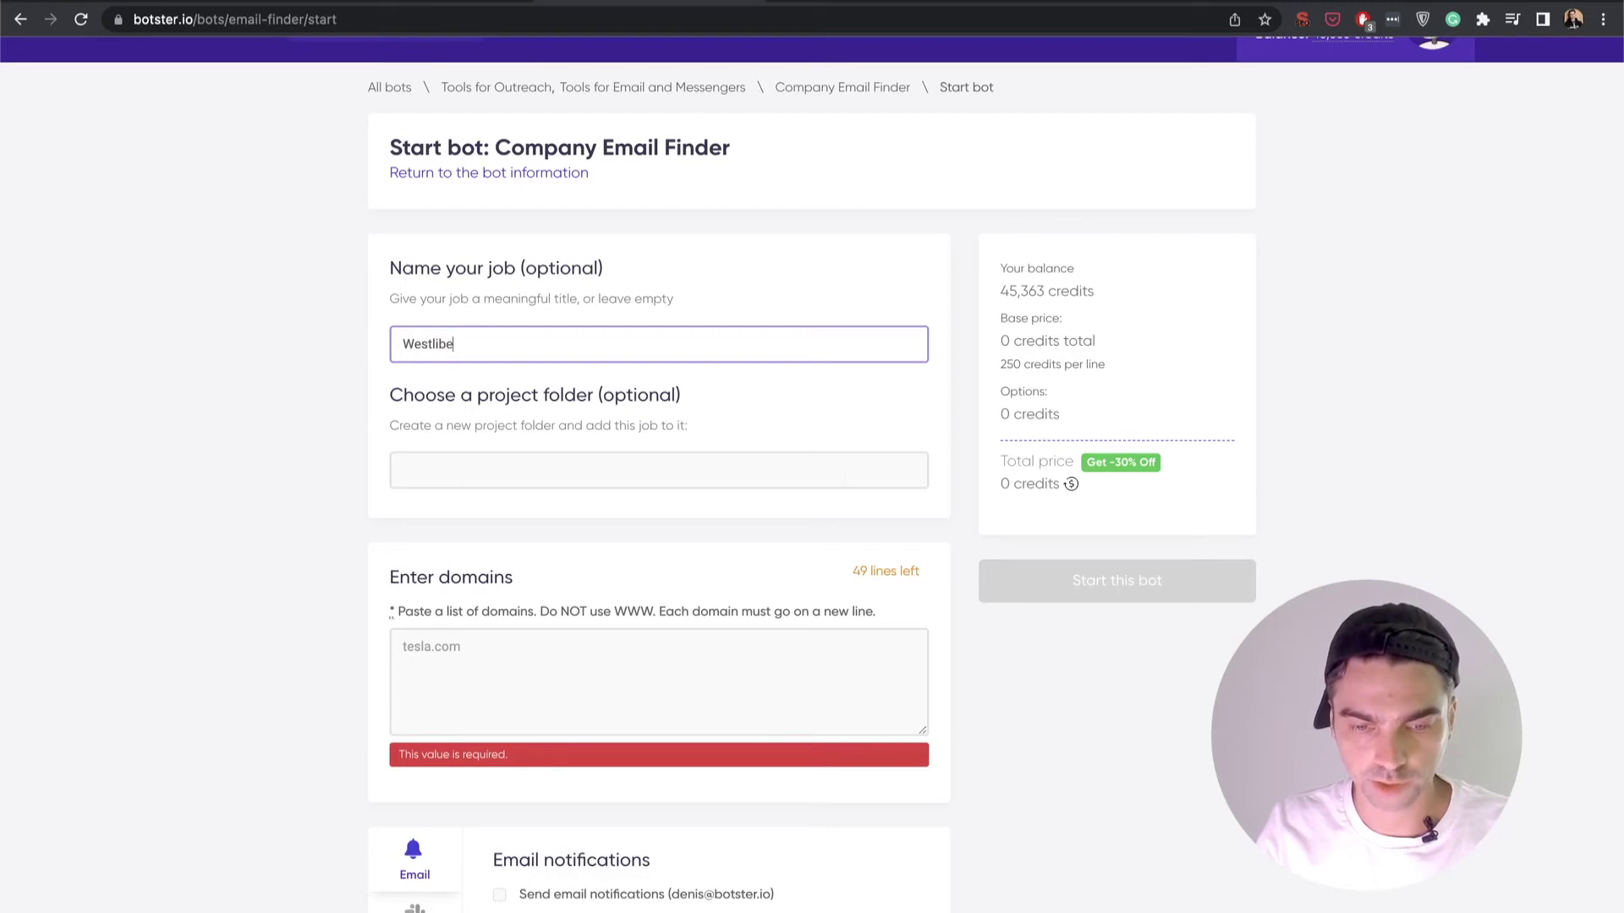
text(rty edu)
- Paste westliberty.edu as the domain and launch the job
key(Tab)
key(Tab)
key(ctrl+v)
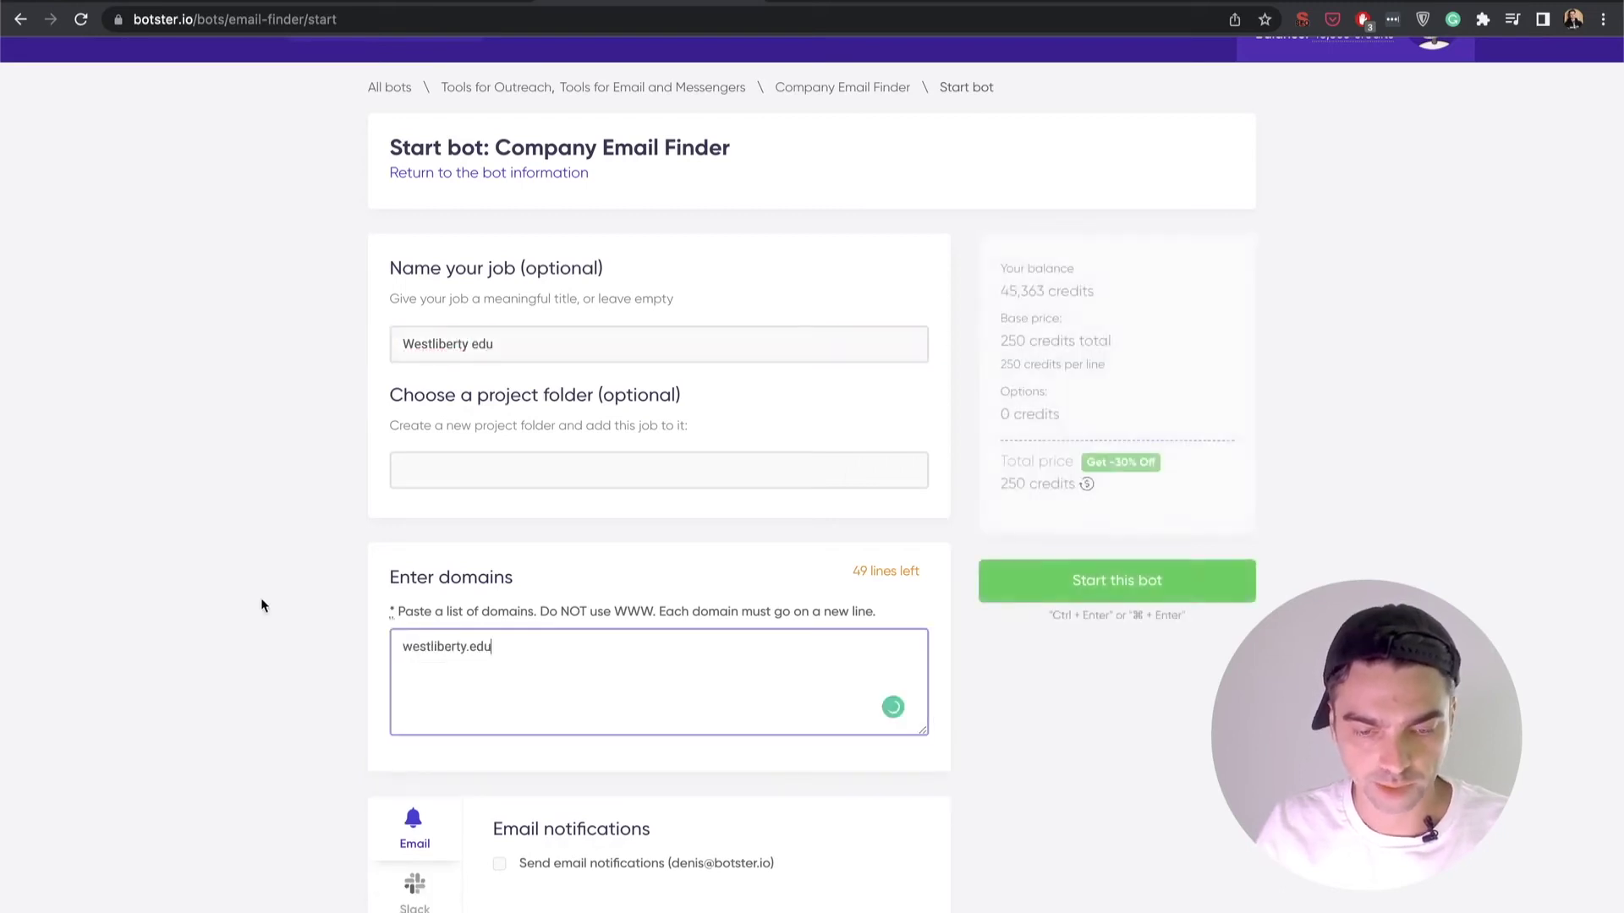
scroll(261, 605, down, 3)
click(1188, 418)
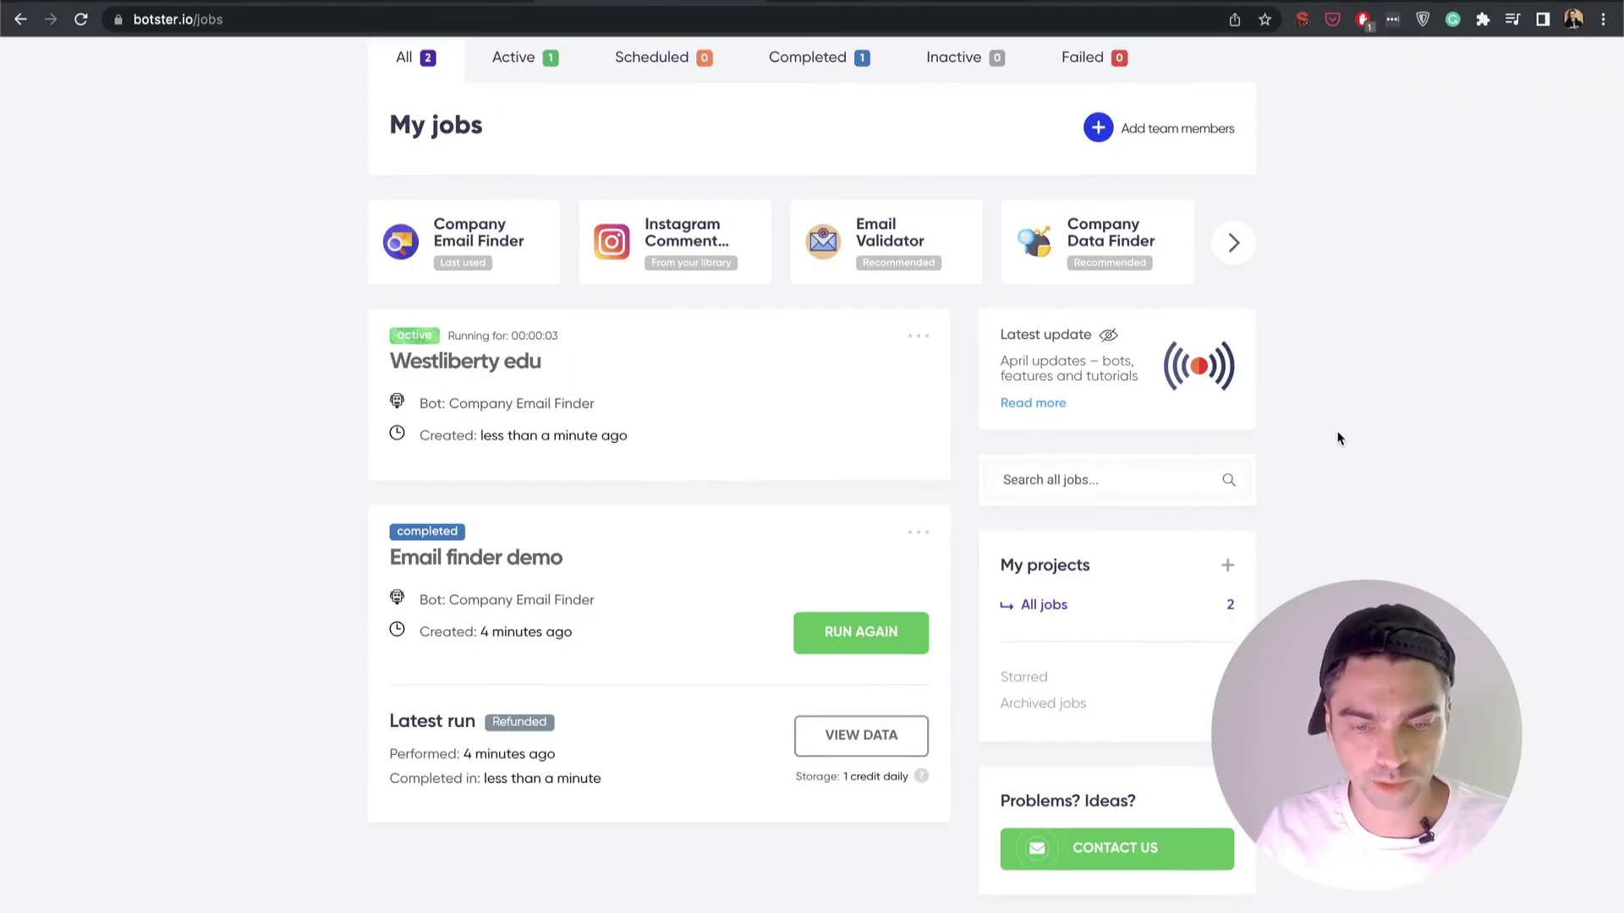
- Scroll My jobs down to the Westliberty edu job's results
scroll(254, 499, down, 1)
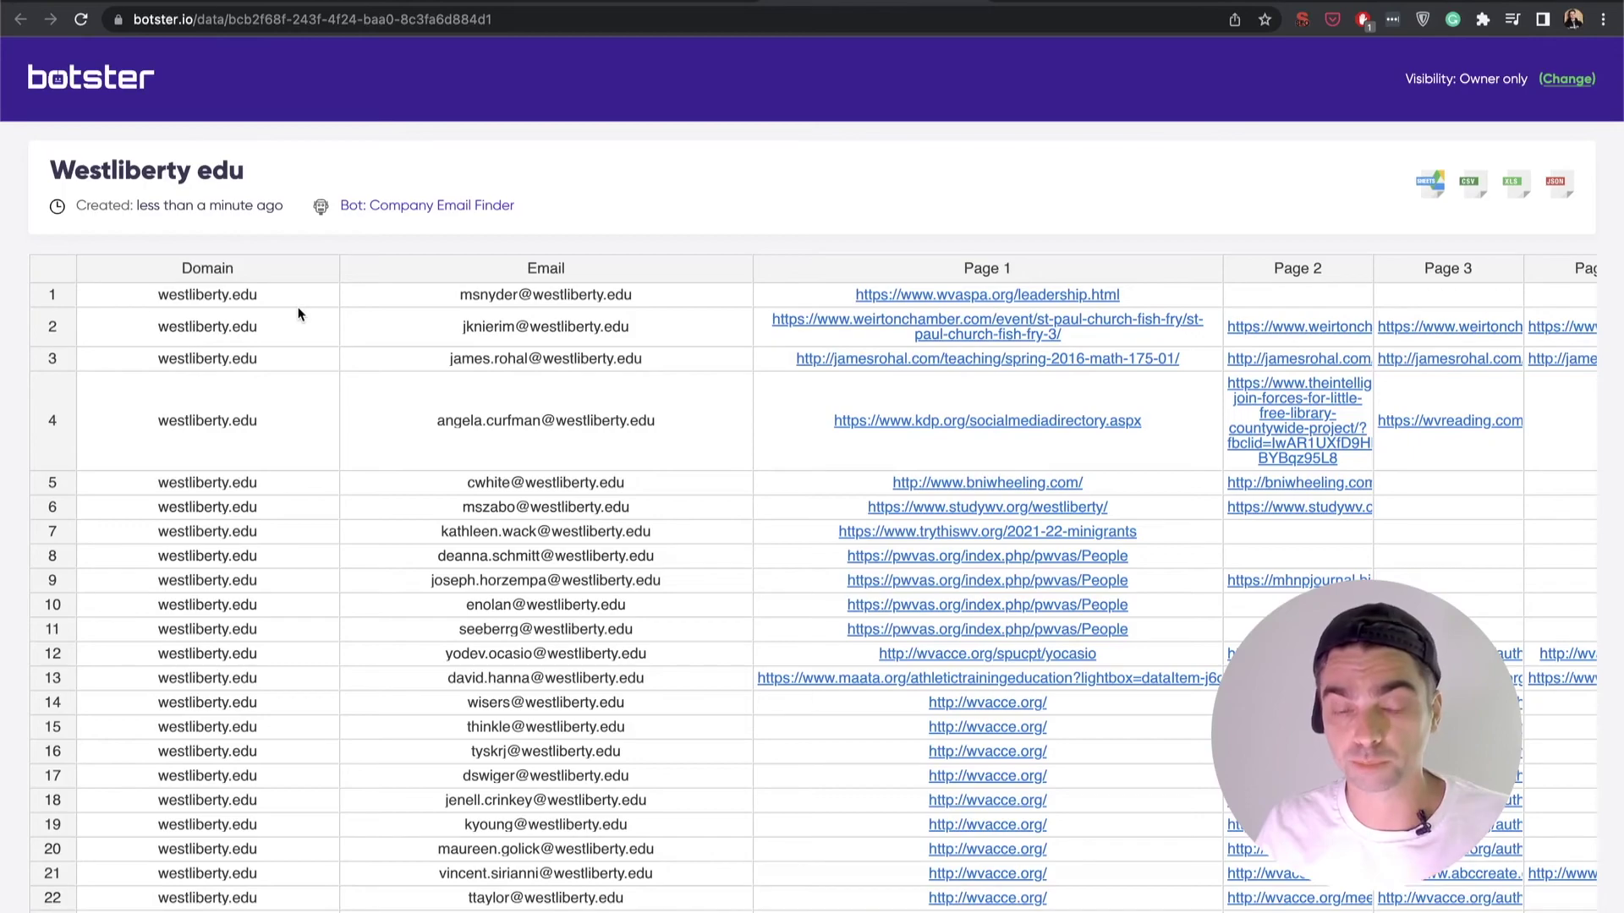
scroll(42, 430, down, 15)
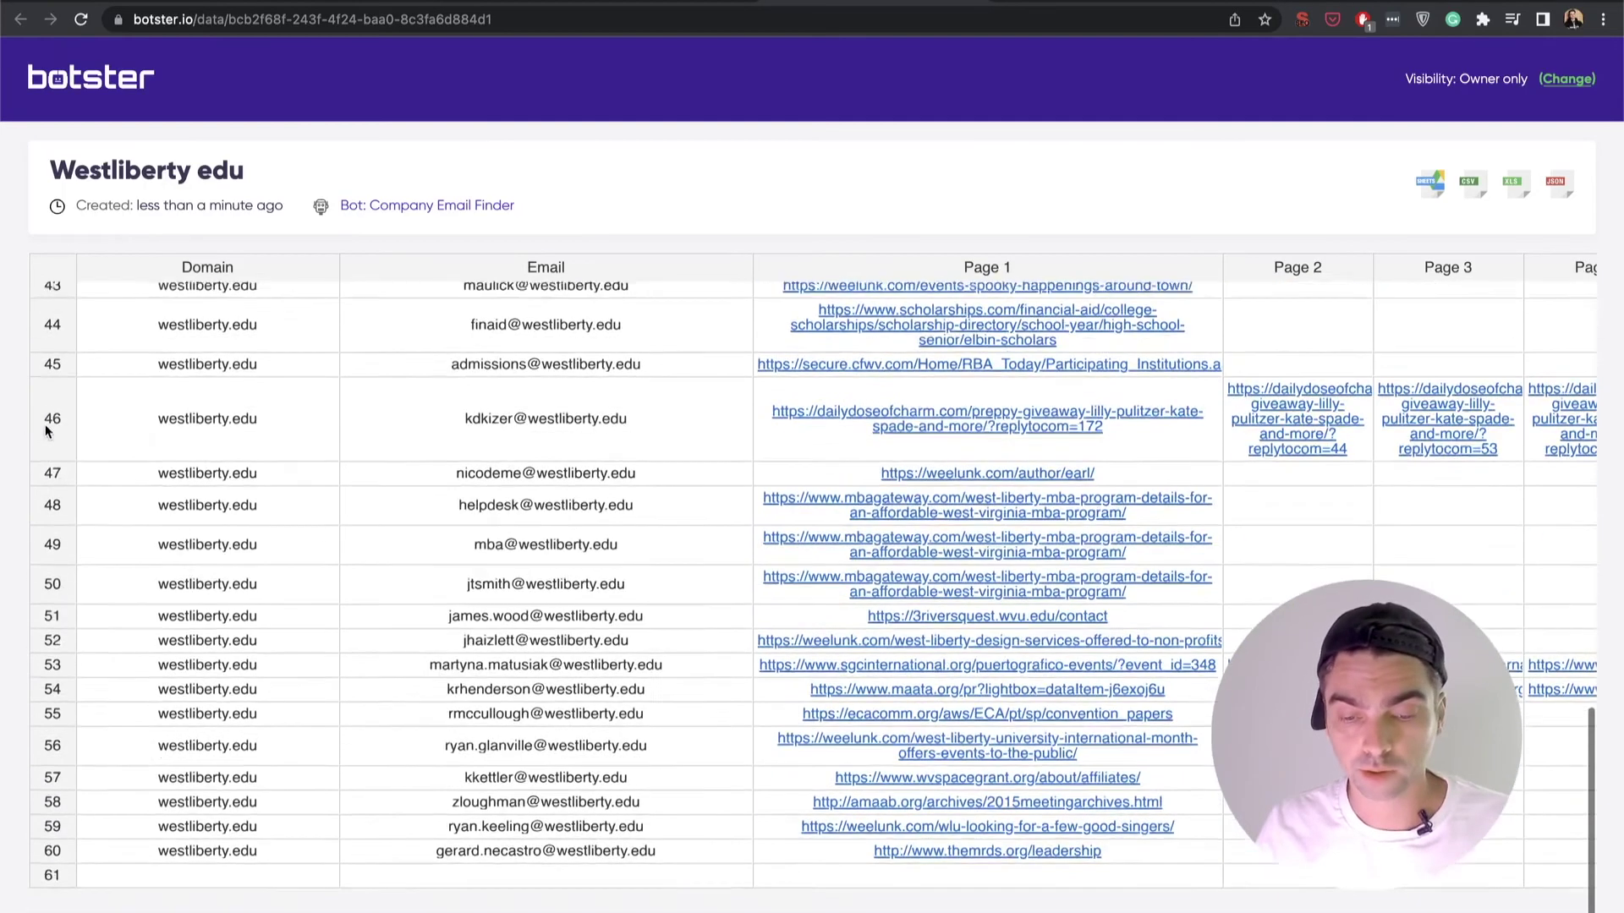
scroll(46, 431, up, 15)
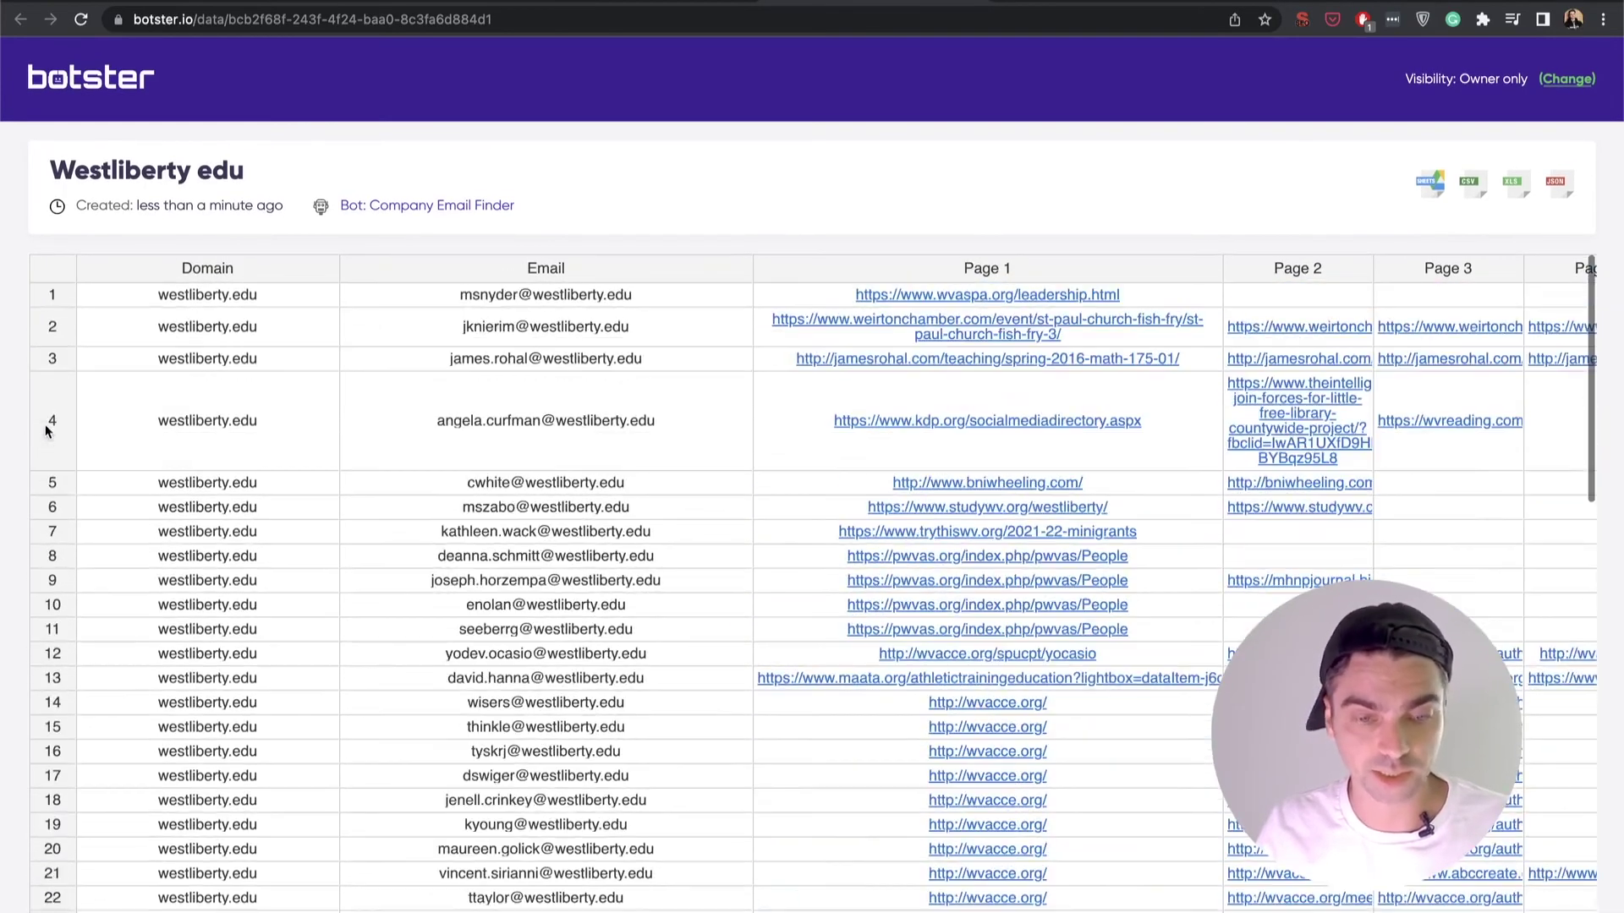
click(252, 363)
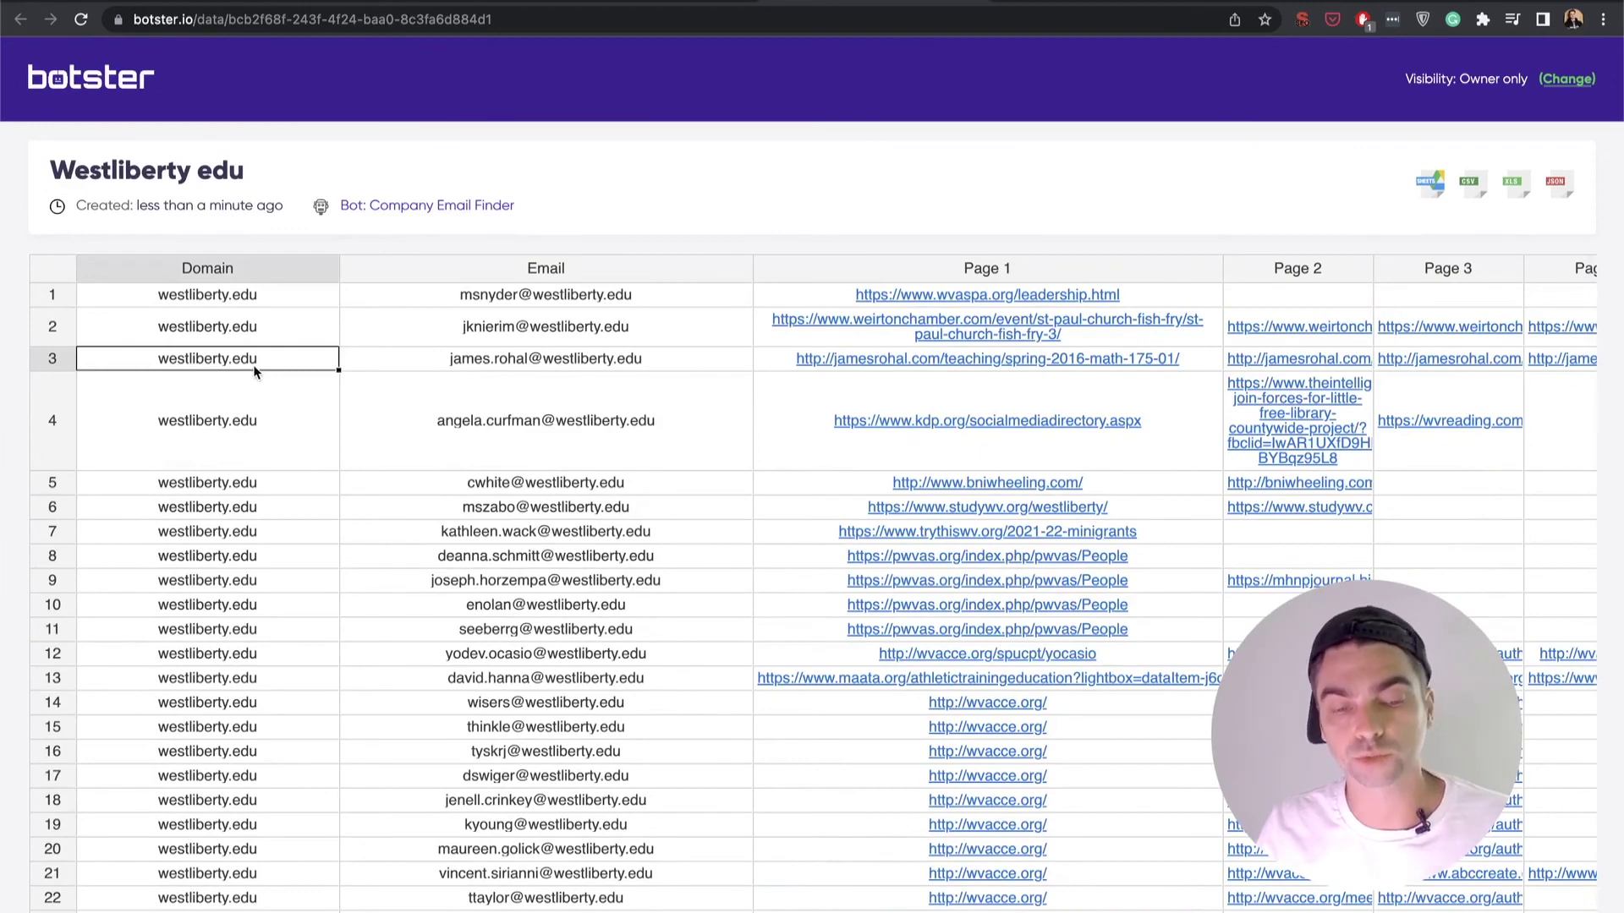